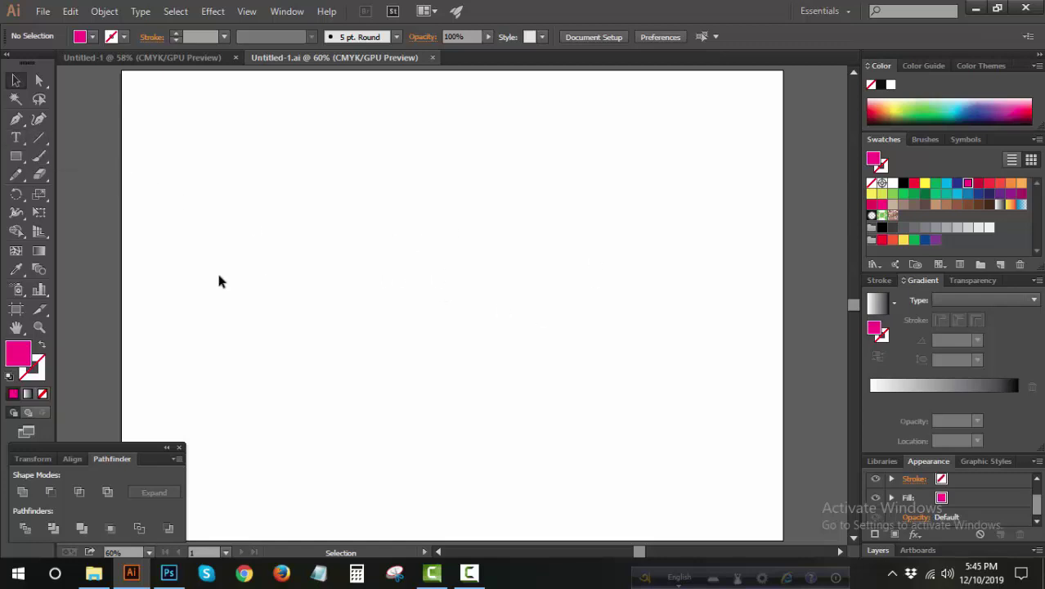
# Type a lowercase 'as' on the artboard in Myriad Pro.
pyautogui.click(16, 137)
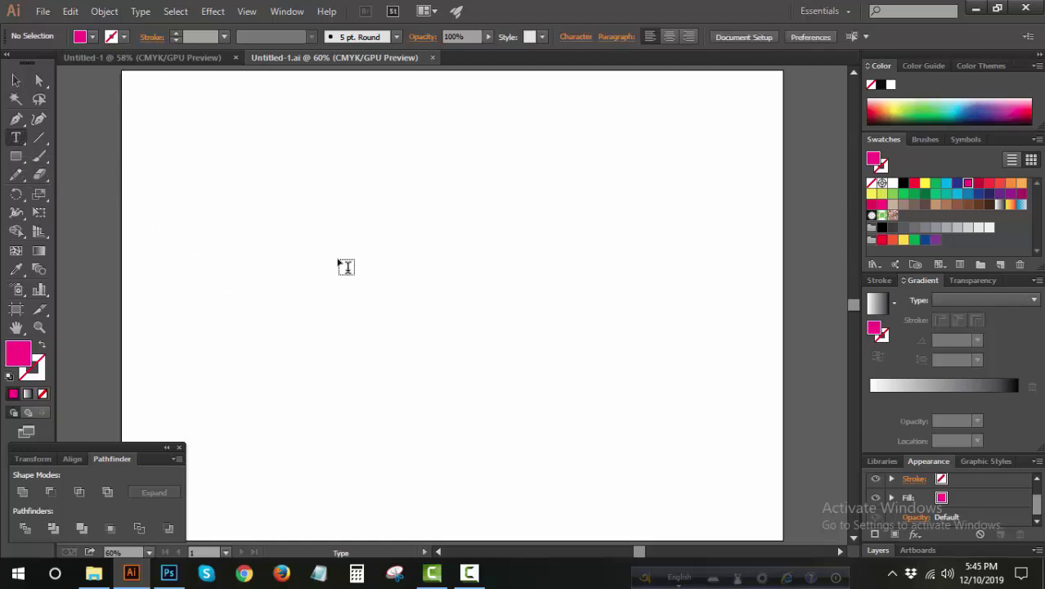
pyautogui.click(321, 276)
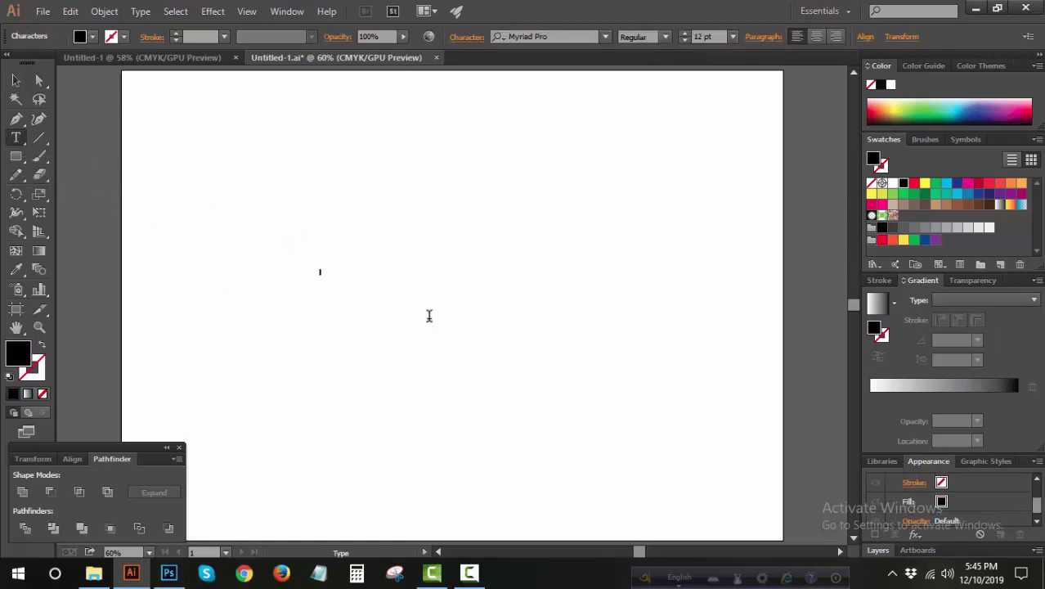
pyautogui.write('as')
pyautogui.click(16, 80)
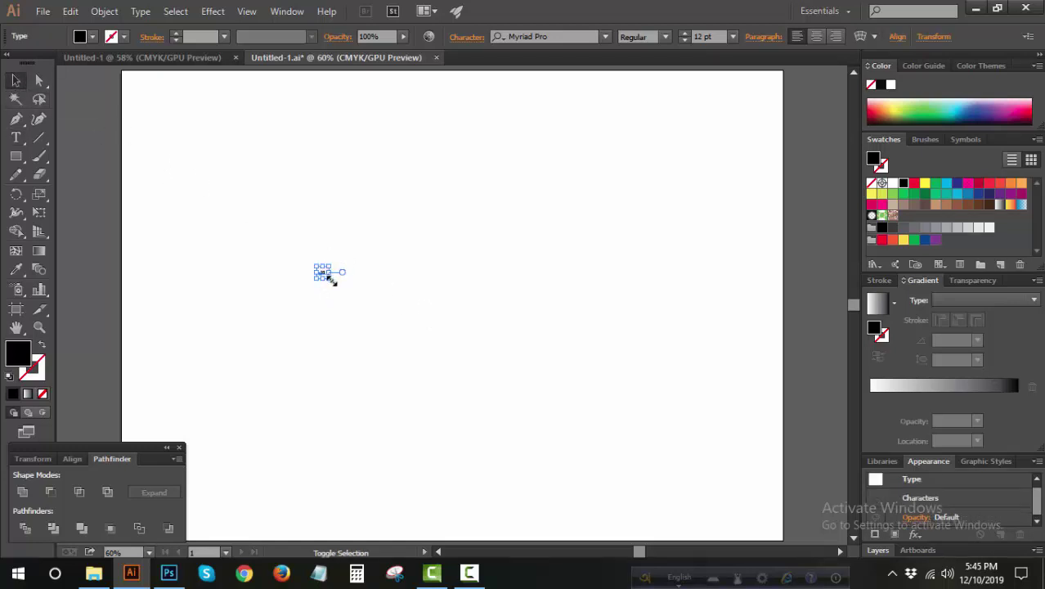
# Scale the 'as' text up to about 264 pt and move it toward the artboard centre.
pyautogui.moveTo(327, 278); pyautogui.dragTo(387, 341)
pyautogui.click(499, 317)
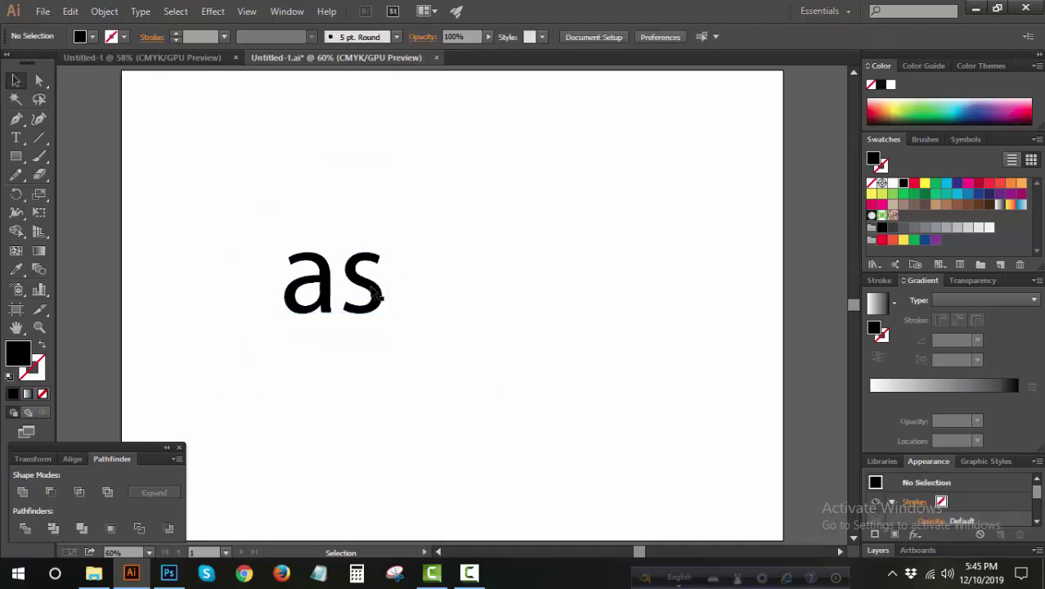
pyautogui.moveTo(378, 285); pyautogui.dragTo(496, 305)
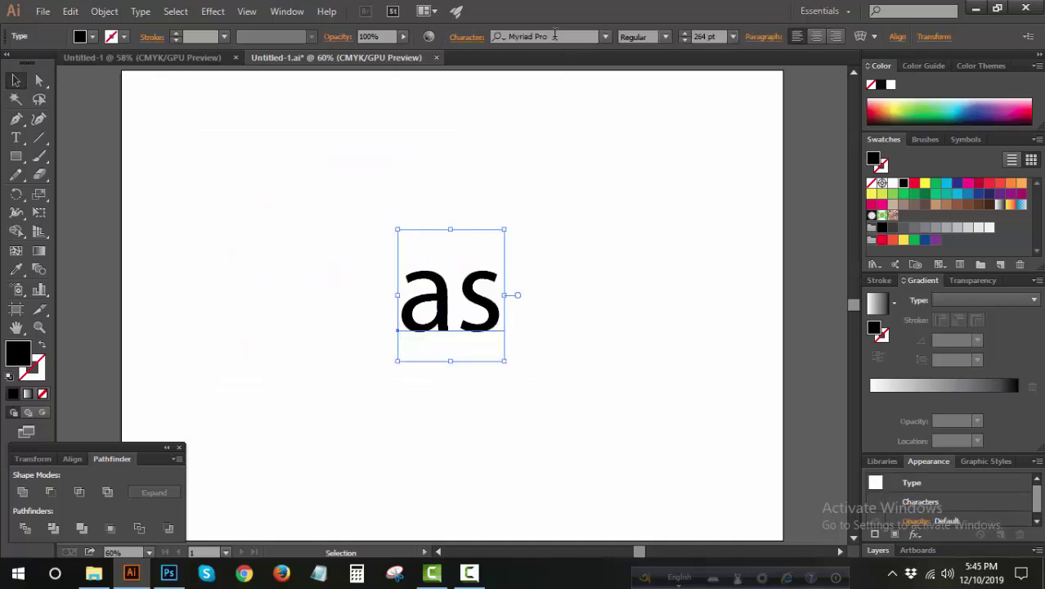
pyautogui.click(554, 36)
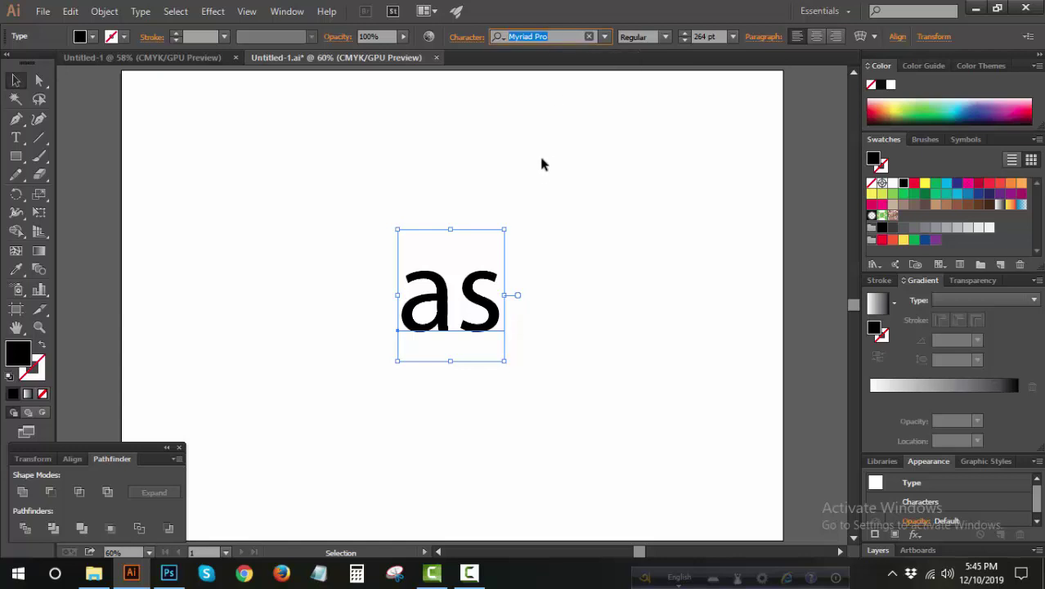
# Set the text to EthnocentricRg-Regular and shift it slightly up and to the left.
pyautogui.write('eth')
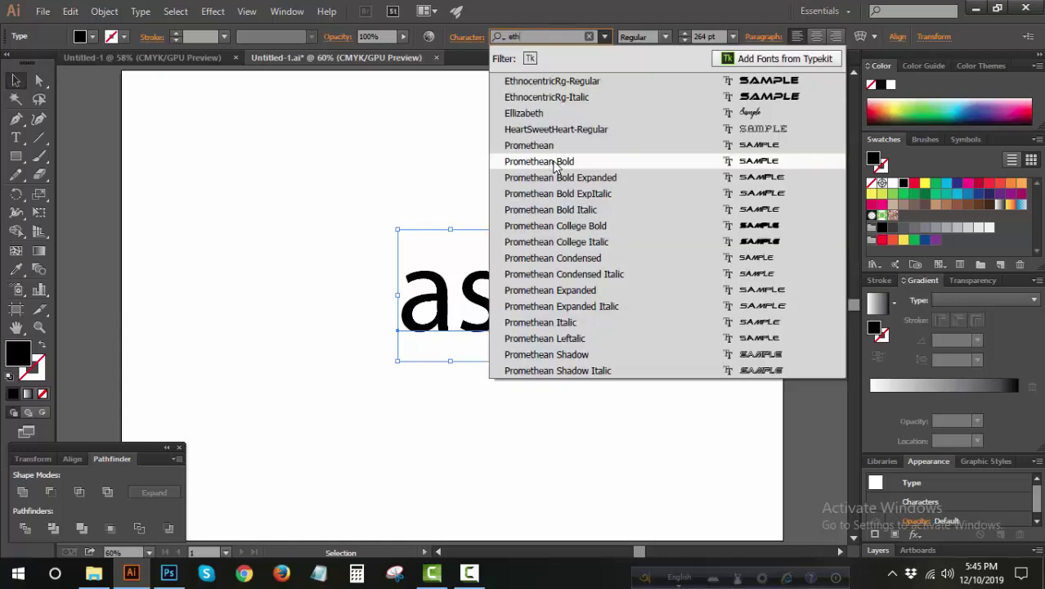
pyautogui.click(559, 88)
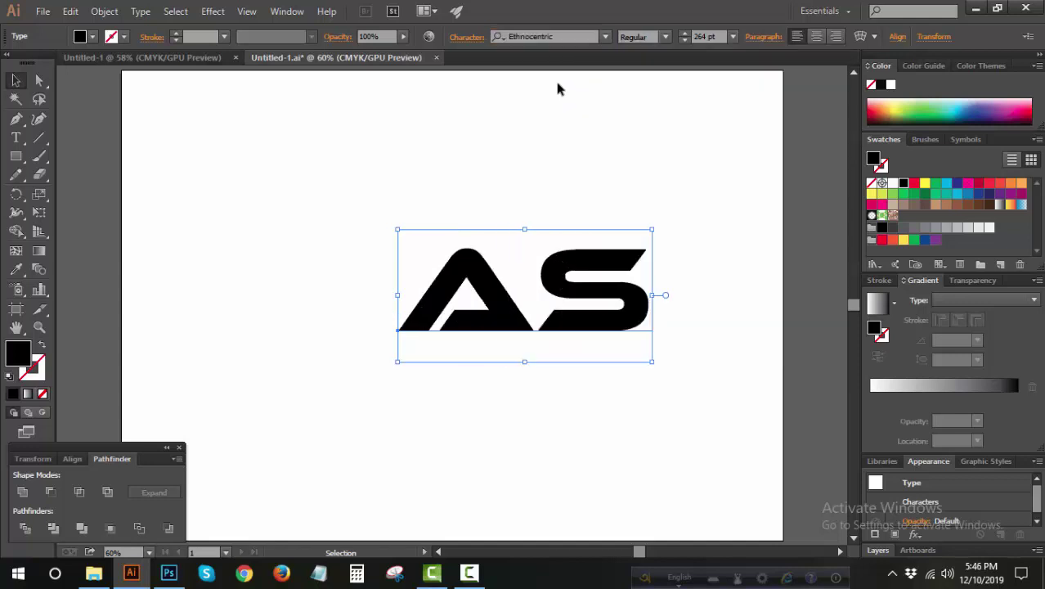
pyautogui.moveTo(609, 327); pyautogui.dragTo(561, 334)
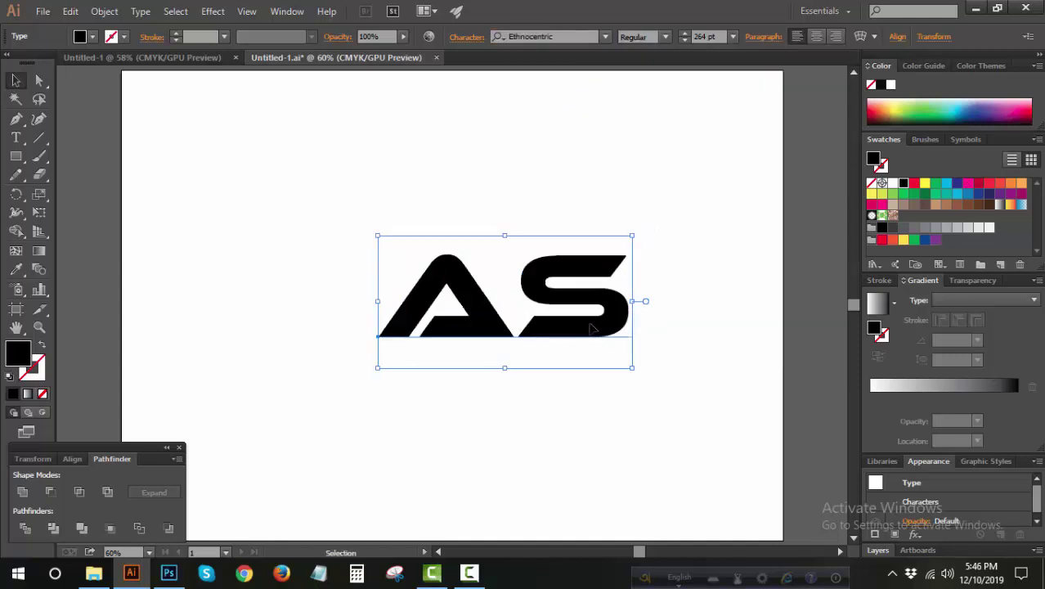
pyautogui.moveTo(642, 324); pyautogui.dragTo(590, 309)
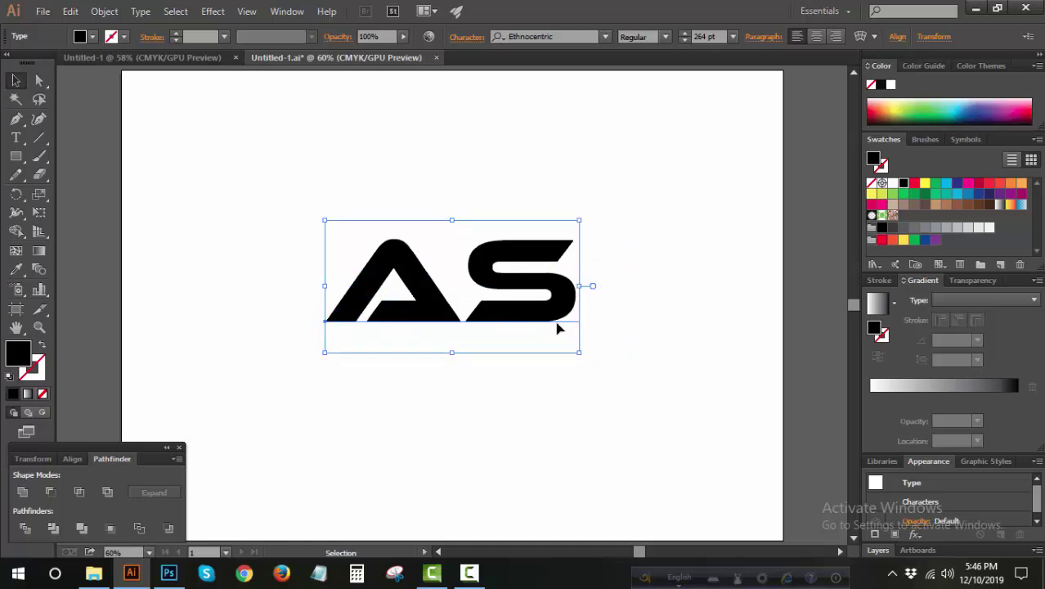
pyautogui.moveTo(551, 314); pyautogui.dragTo(537, 314)
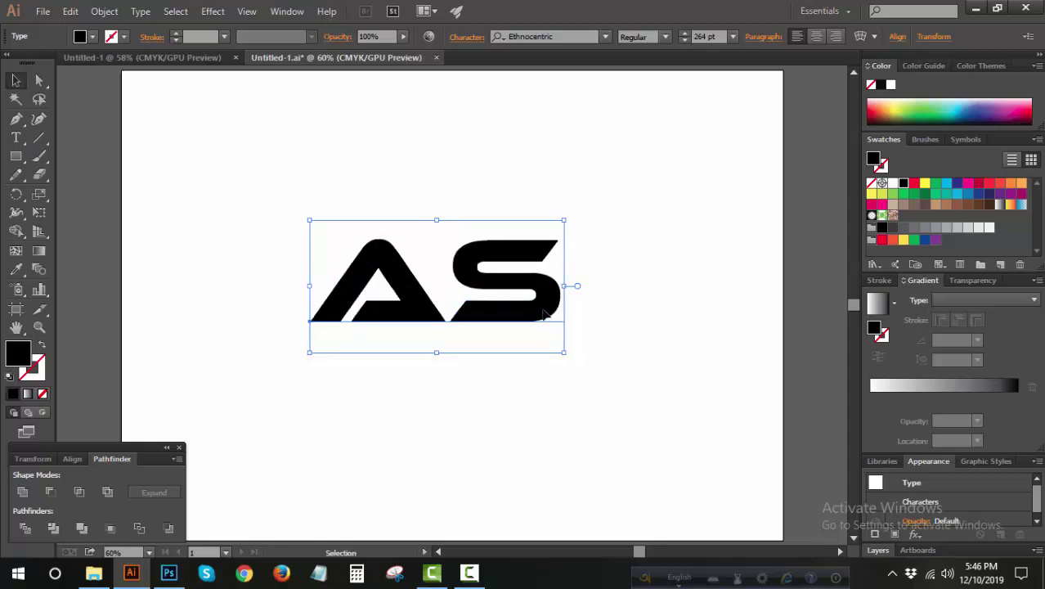
# Convert the AS text to outlines and move them lower on the artboard.
pyautogui.rightClick(546, 314)
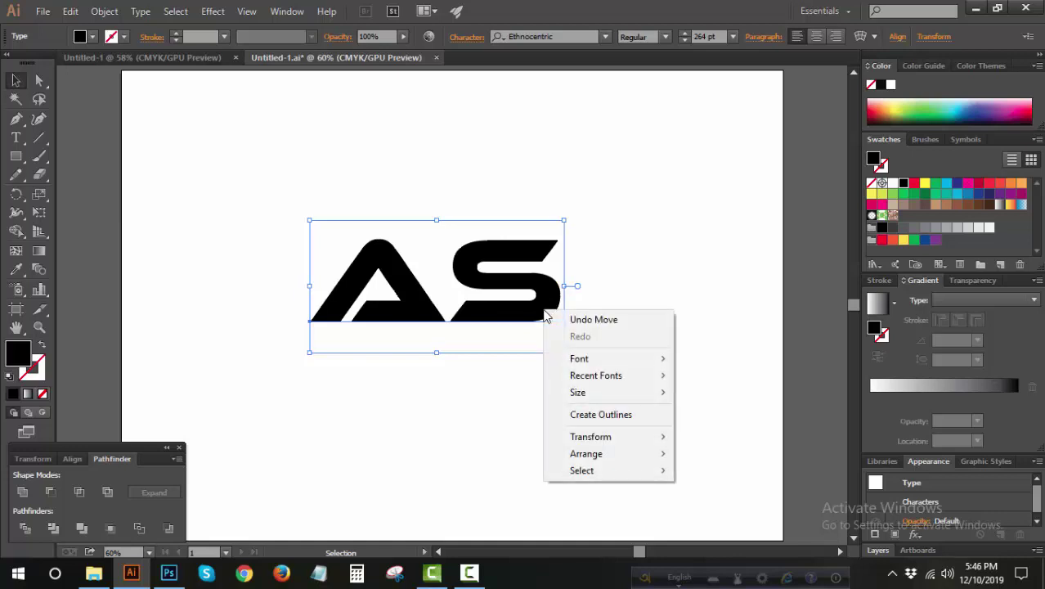
pyautogui.click(628, 417)
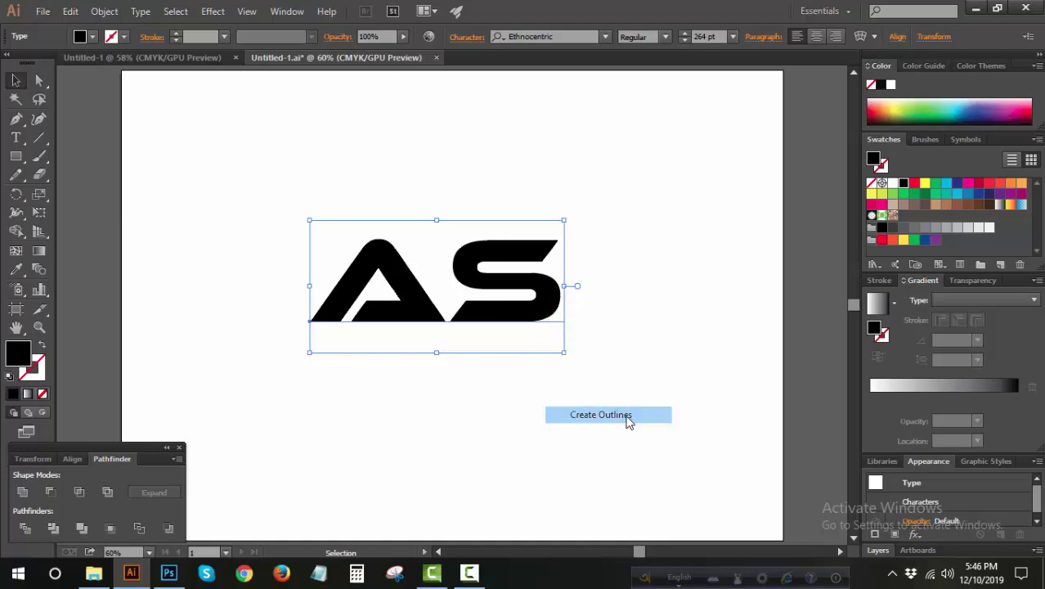
pyautogui.click(609, 411)
pyautogui.moveTo(560, 311); pyautogui.dragTo(531, 350)
pyautogui.click(575, 373)
pyautogui.click(547, 351)
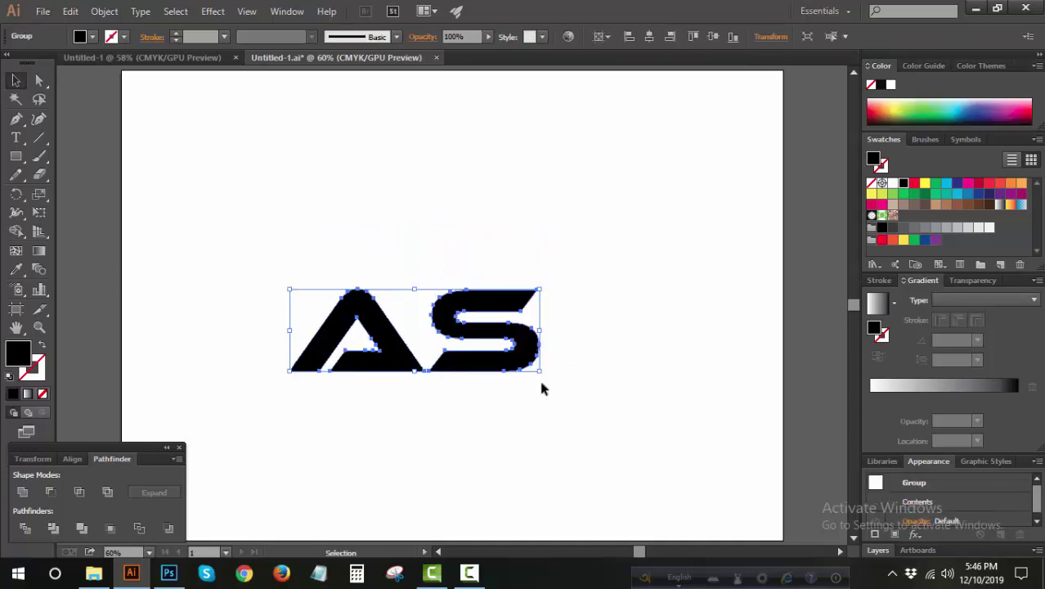
pyautogui.click(536, 418)
# Ungroup the outlines into separate A and S shapes.
pyautogui.click(531, 354)
pyautogui.rightClick(529, 347)
pyautogui.click(551, 438)
pyautogui.click(550, 429)
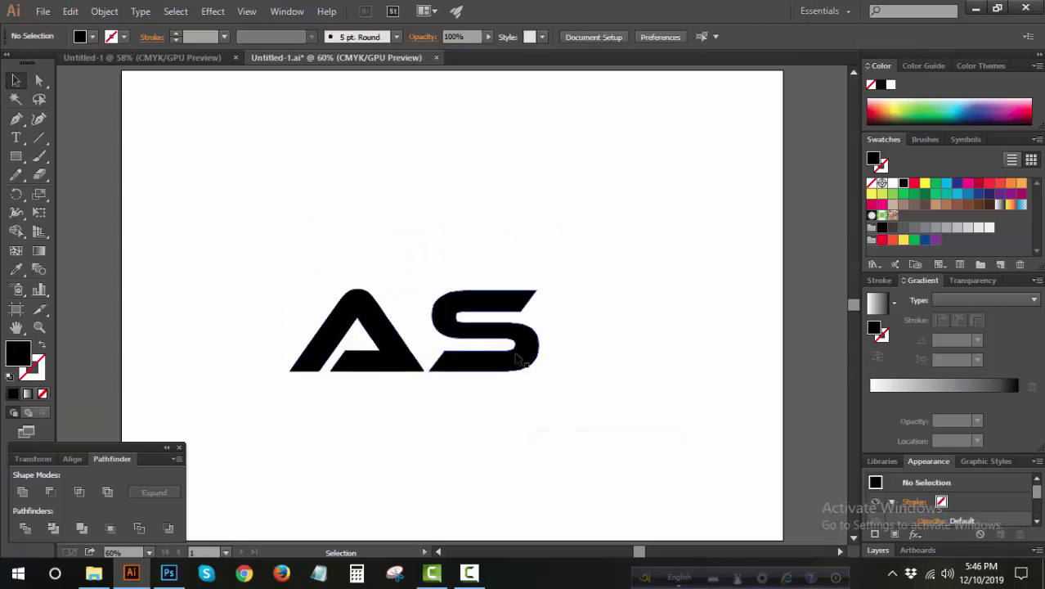
# Slide the S left about 103 pt so it overlaps the A's right leg.
pyautogui.moveTo(523, 357); pyautogui.dragTo(611, 292)
pyautogui.click(619, 392)
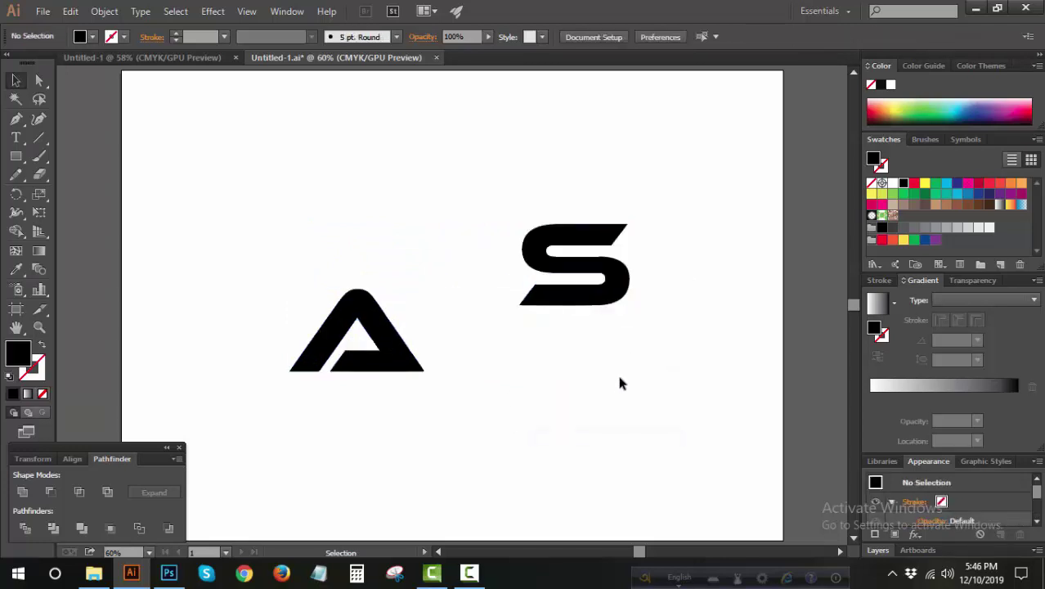
pyautogui.hotkey('ctrl', 'z')
pyautogui.click(611, 380)
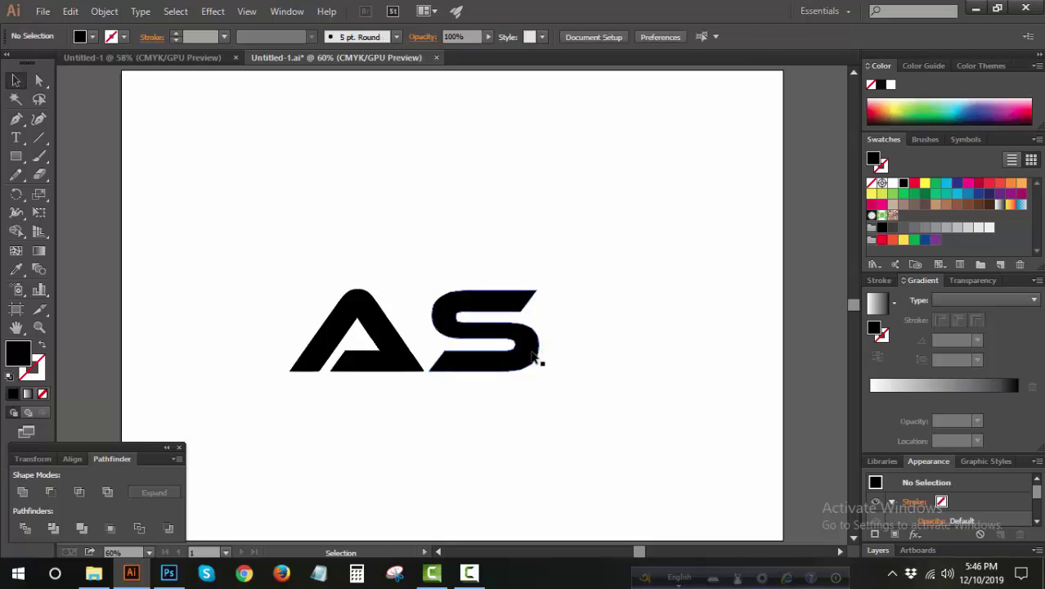
pyautogui.moveTo(536, 358); pyautogui.dragTo(489, 366)
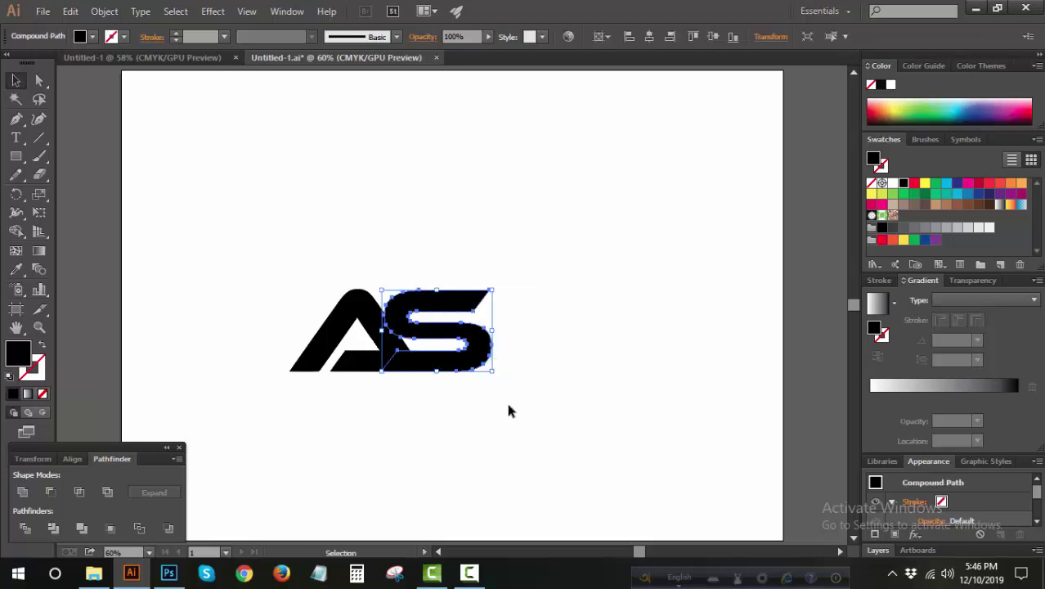
pyautogui.click(459, 411)
# Select both overlapping letters together as the AS compound path.
pyautogui.moveTo(550, 252); pyautogui.dragTo(328, 397)
pyautogui.moveTo(551, 227); pyautogui.dragTo(361, 402)
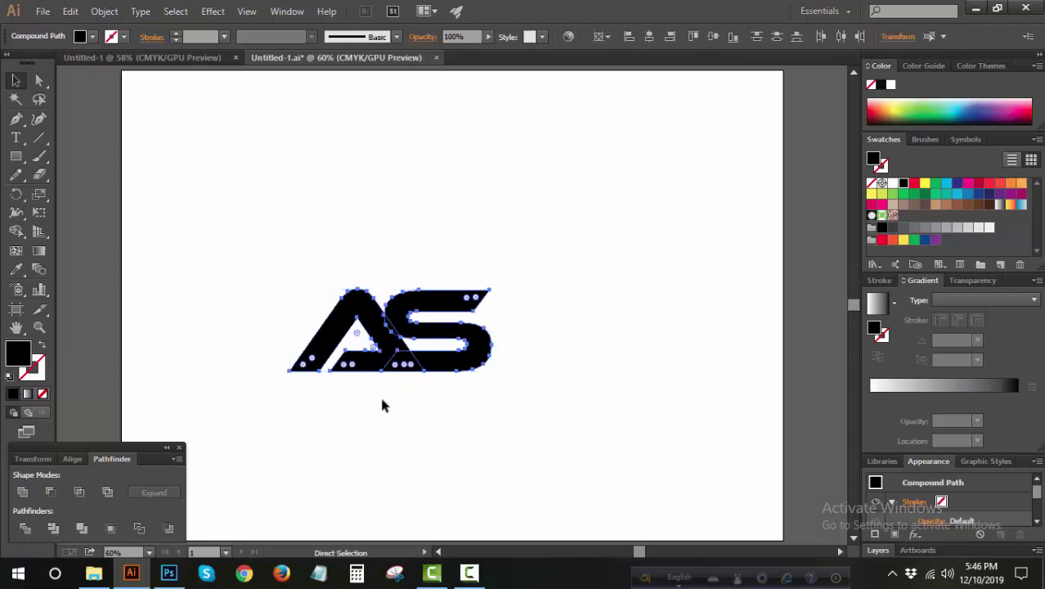
pyautogui.click(912, 536)
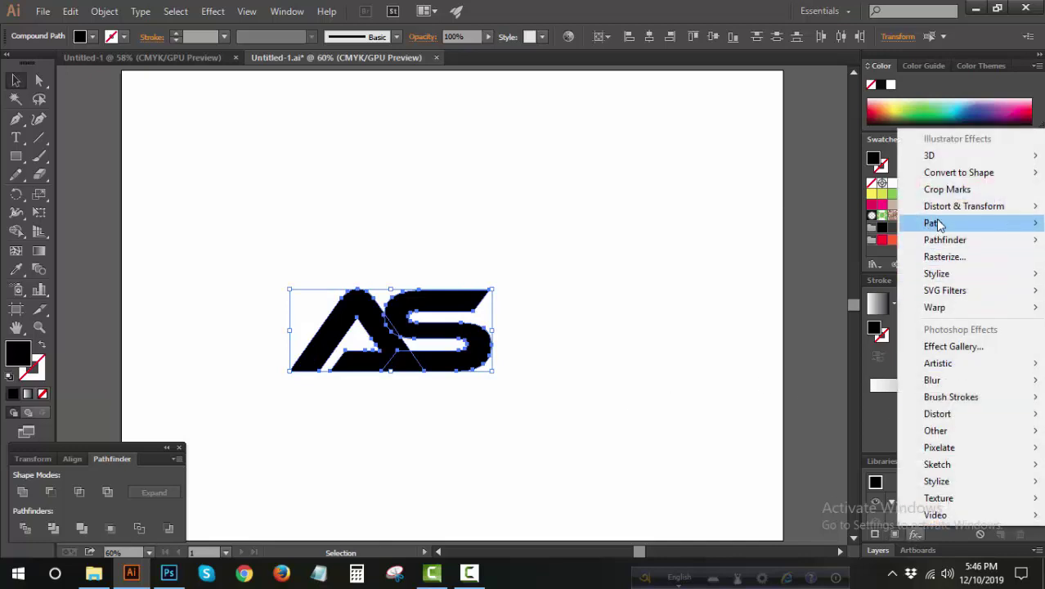
# Apply a 10 pt Offset Path effect with Miter joins to the AS compound path.
pyautogui.moveTo(939, 226)
pyautogui.click(806, 225)
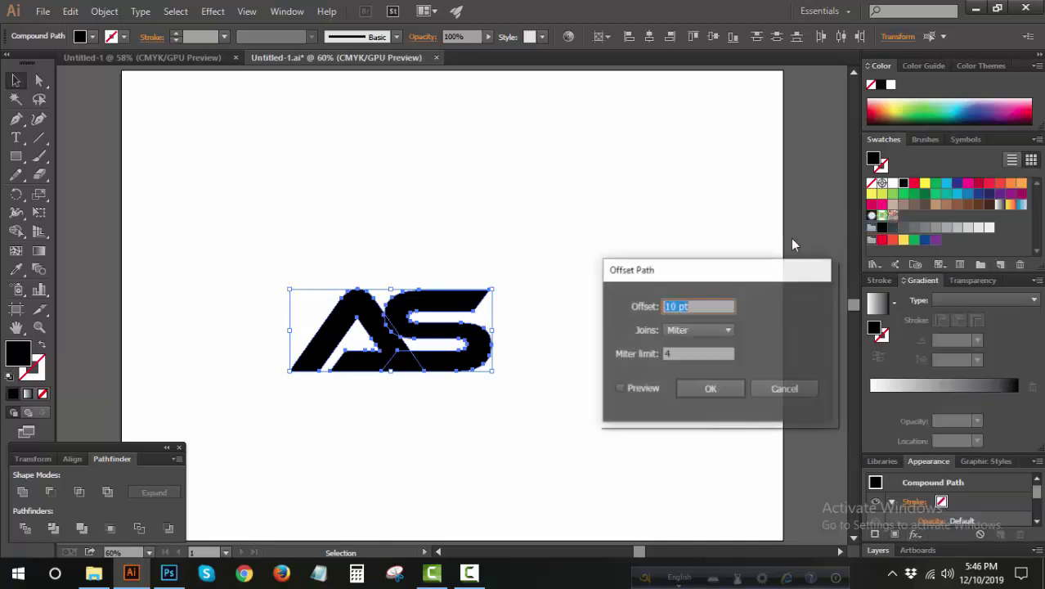
pyautogui.click(620, 387)
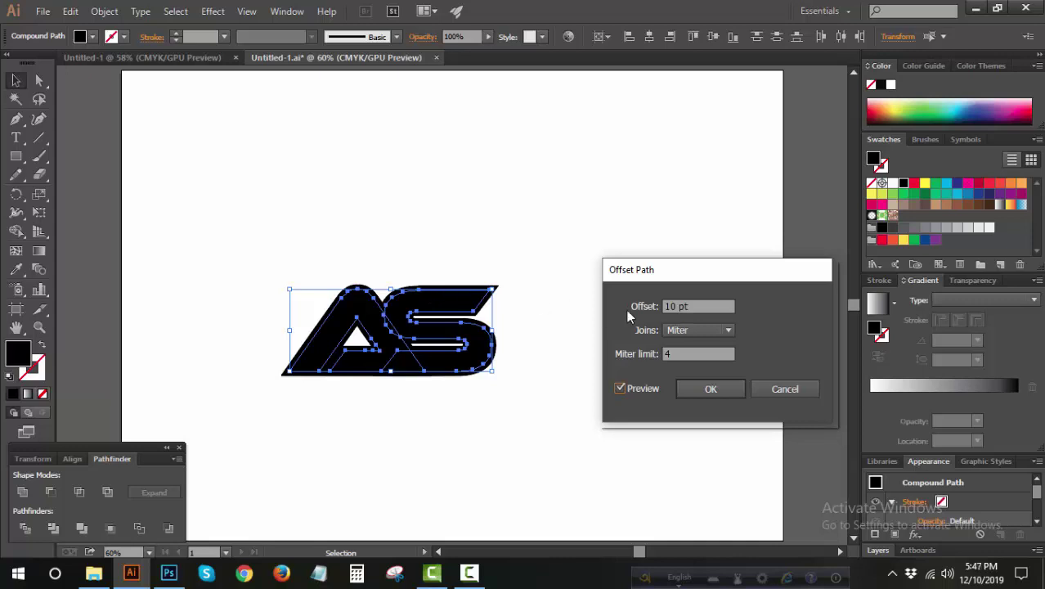
pyautogui.doubleClick(693, 305)
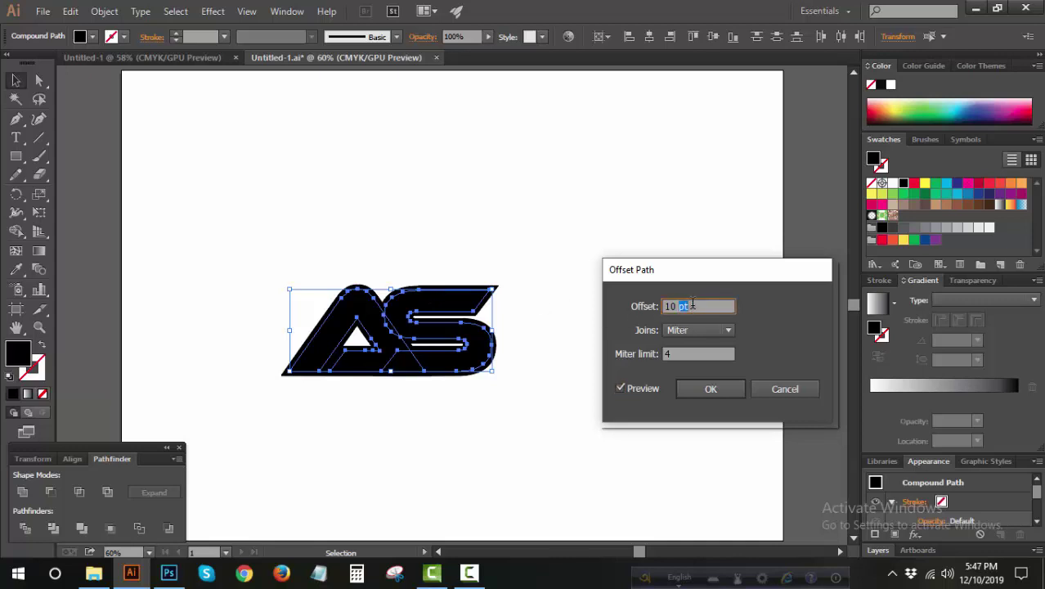
pyautogui.press('Up')
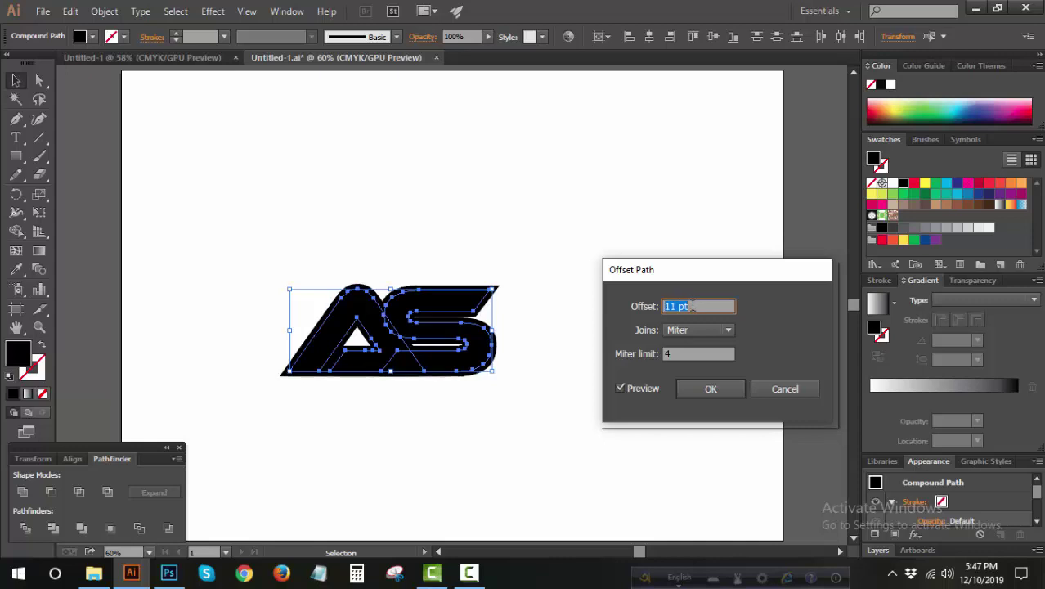
pyautogui.press('Down')
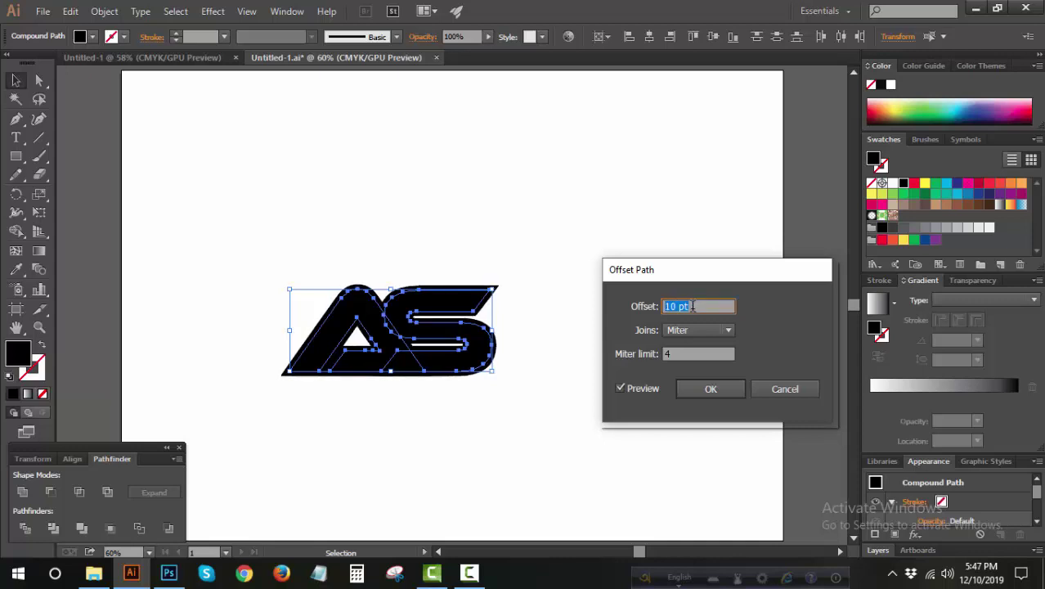
pyautogui.click(710, 389)
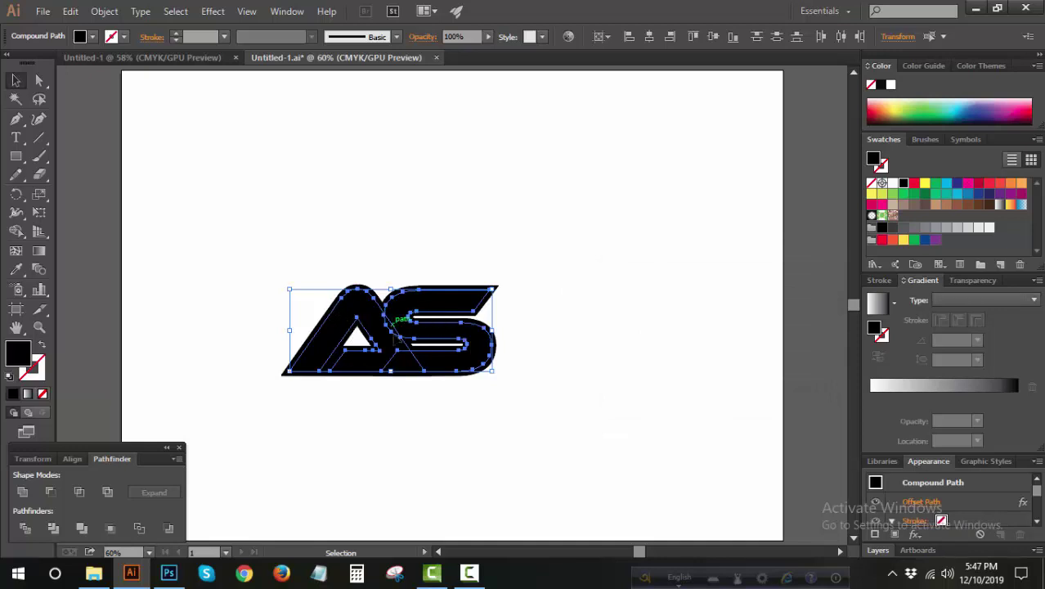
# Expand the offset appearance into an orange outline shape behind the black letters, then select it all.
pyautogui.click(105, 11)
pyautogui.click(173, 193)
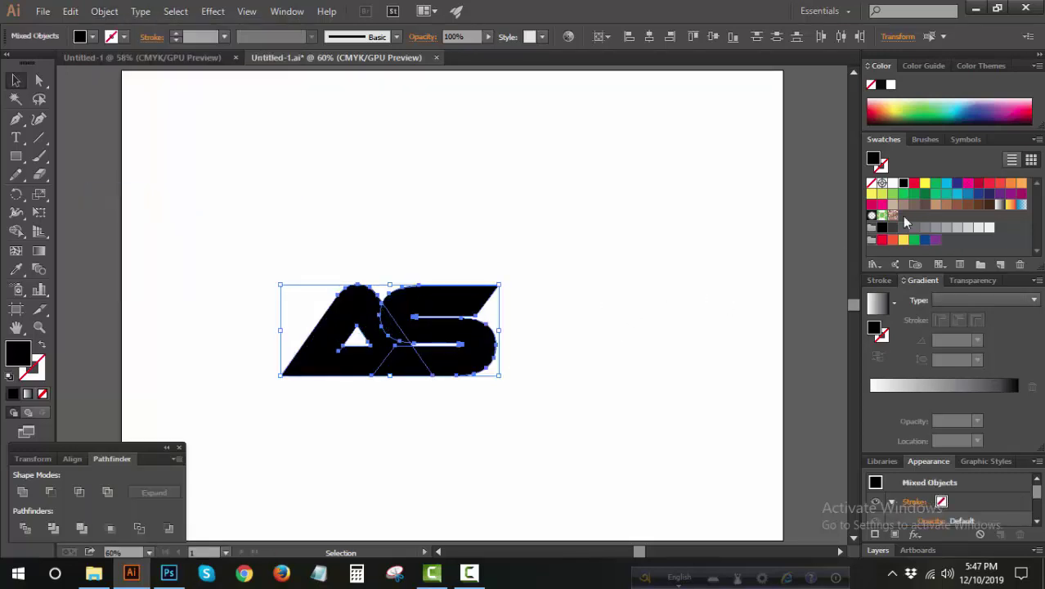
pyautogui.click(1021, 184)
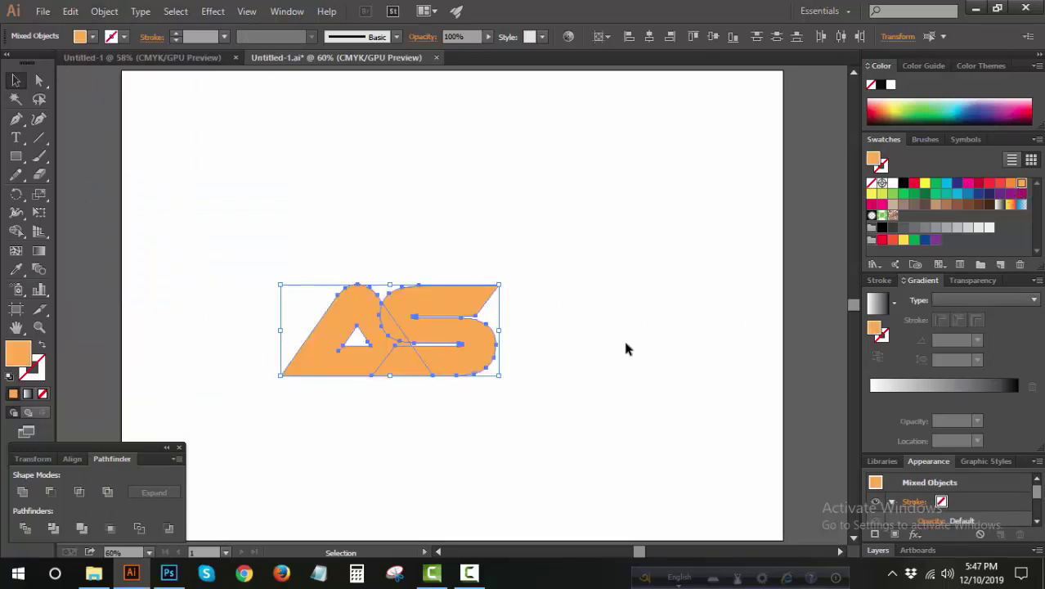
pyautogui.press('ctrl')
pyautogui.hotkey('ctrl', 'z')
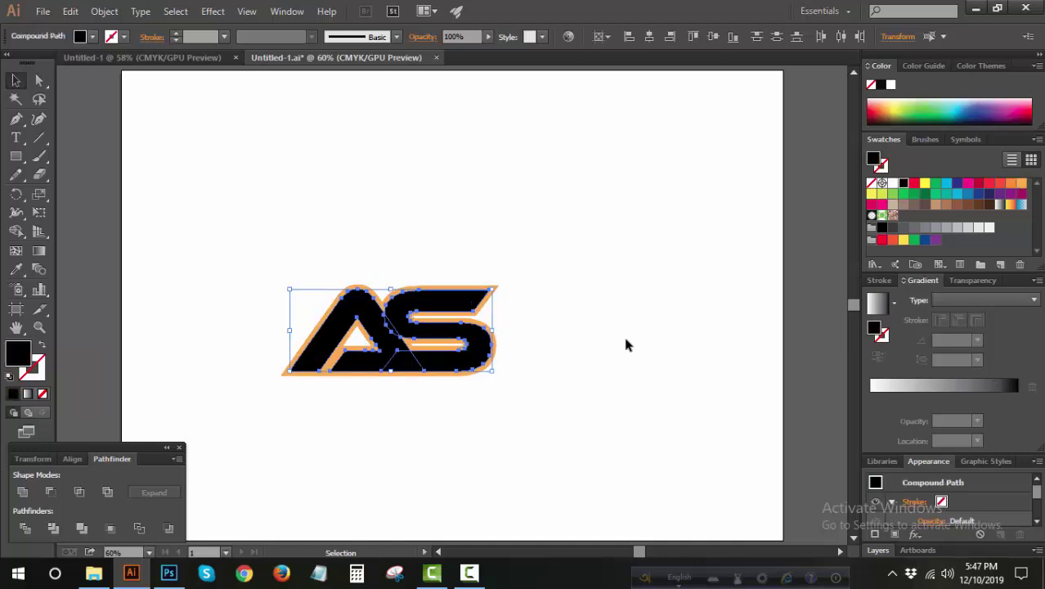
pyautogui.click(624, 335)
pyautogui.moveTo(576, 204); pyautogui.dragTo(270, 409)
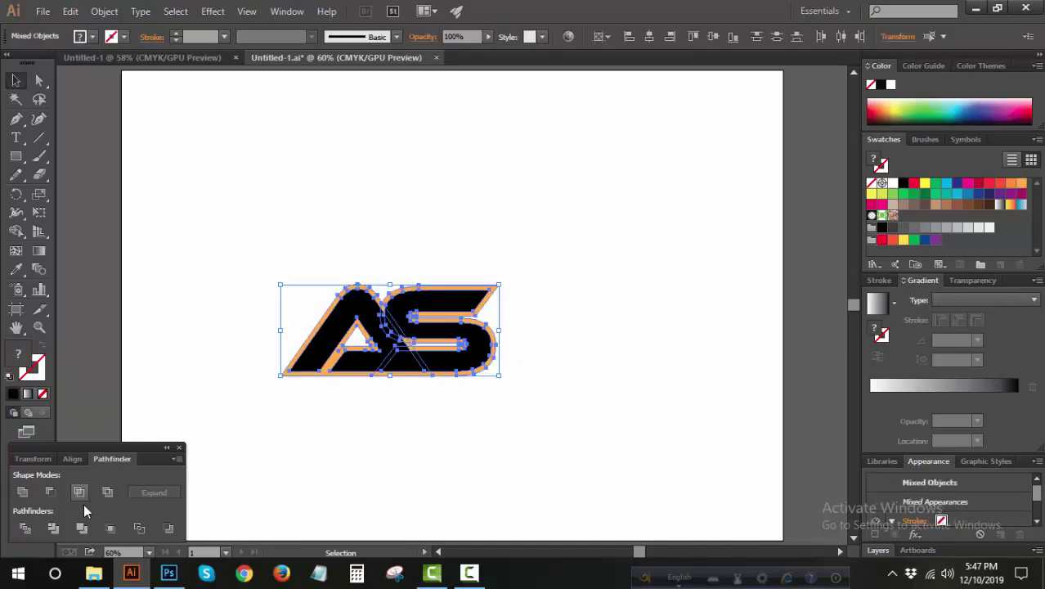
# Divide the logo and its orange outline with Pathfinder and ungroup the pieces.
pyautogui.click(24, 531)
pyautogui.rightClick(256, 319)
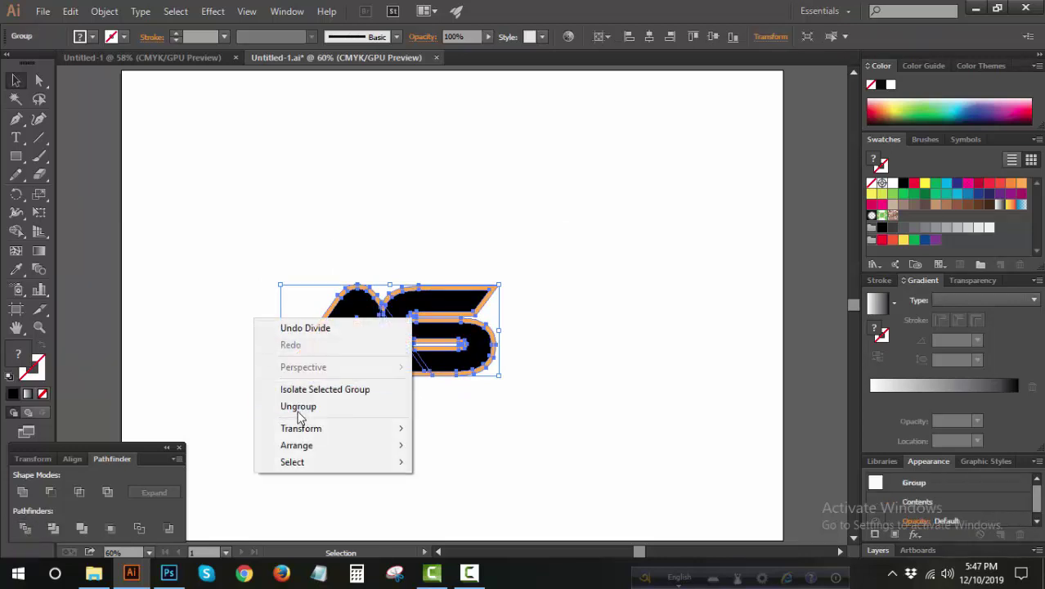
pyautogui.click(298, 408)
pyautogui.click(231, 342)
# Select all orange outline pieces by matching colour and delete them.
pyautogui.click(15, 99)
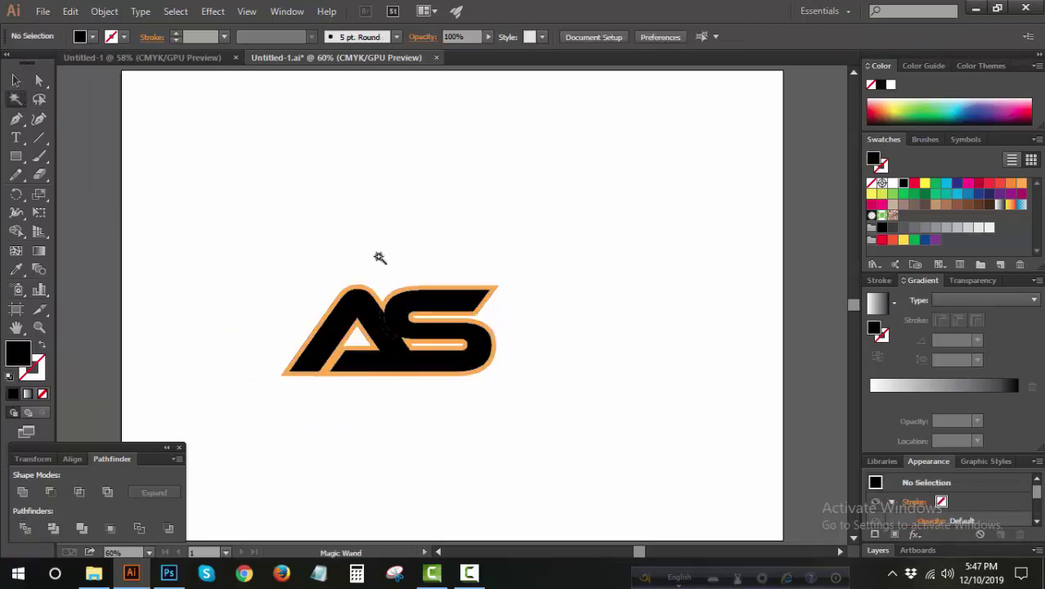
pyautogui.click(497, 287)
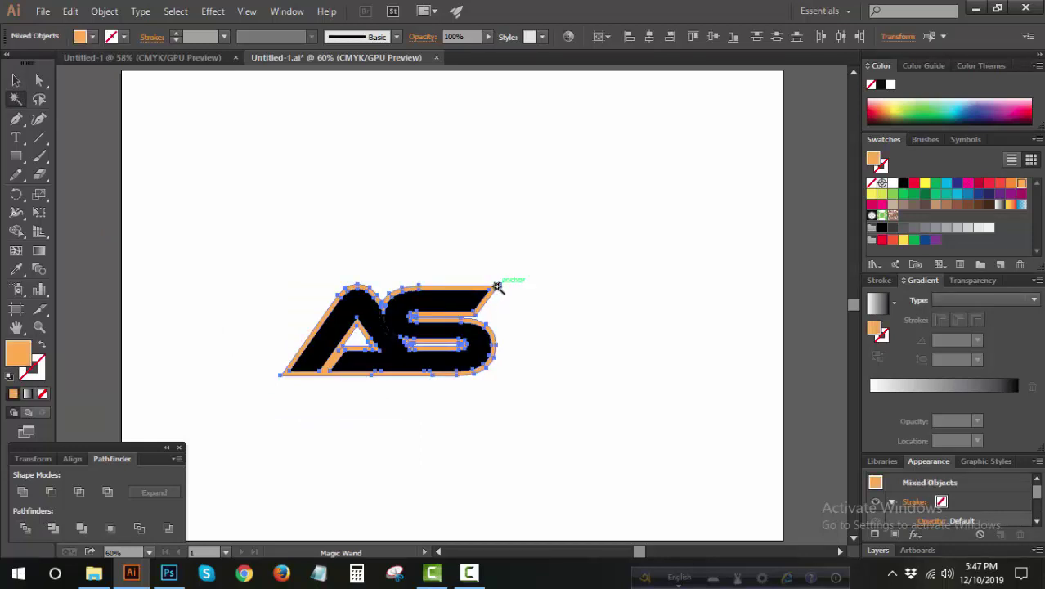
pyautogui.press('Delete')
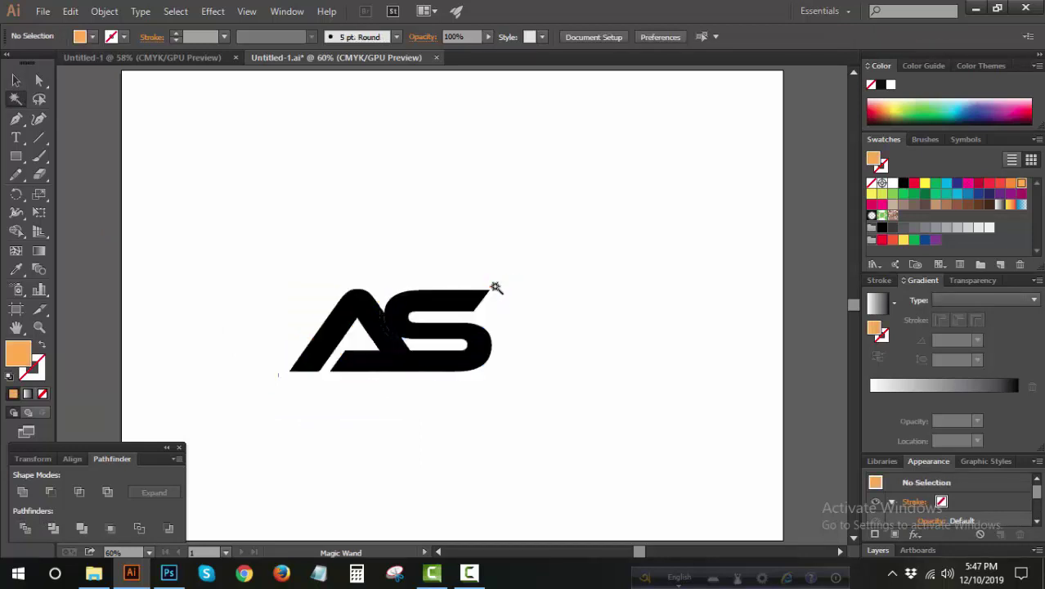
# Zoom in on the AS logo to inspect its divided pieces.
pyautogui.click(17, 81)
pyautogui.click(47, 328)
pyautogui.moveTo(400, 377); pyautogui.dragTo(539, 401)
pyautogui.click(17, 83)
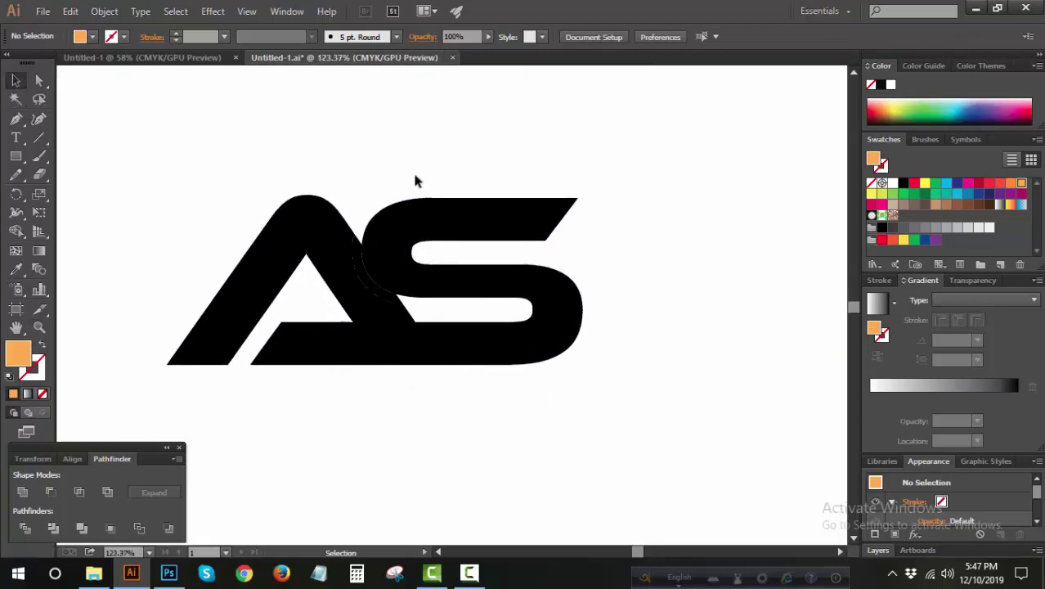
pyautogui.click(391, 270)
pyautogui.click(443, 380)
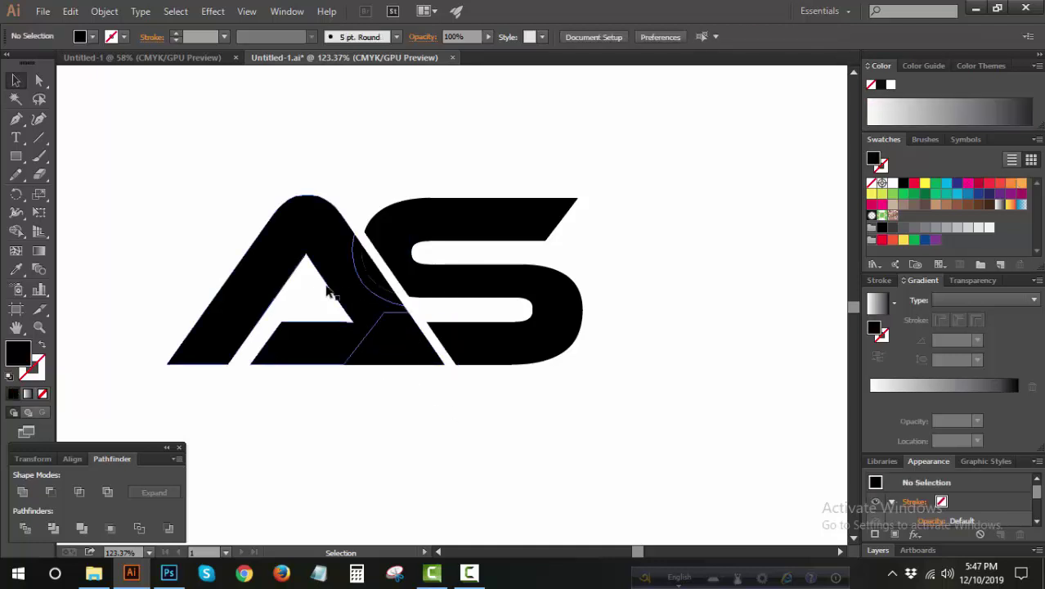
# Delete the diagonal piece where the A's base meets the S.
pyautogui.click(377, 321)
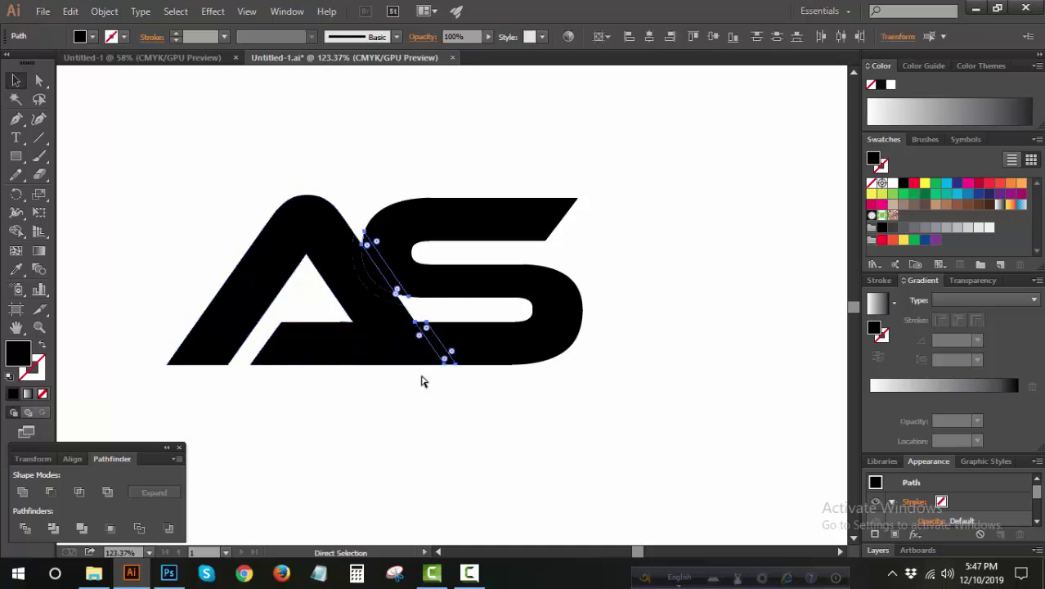
pyautogui.click(440, 408)
pyautogui.click(360, 266)
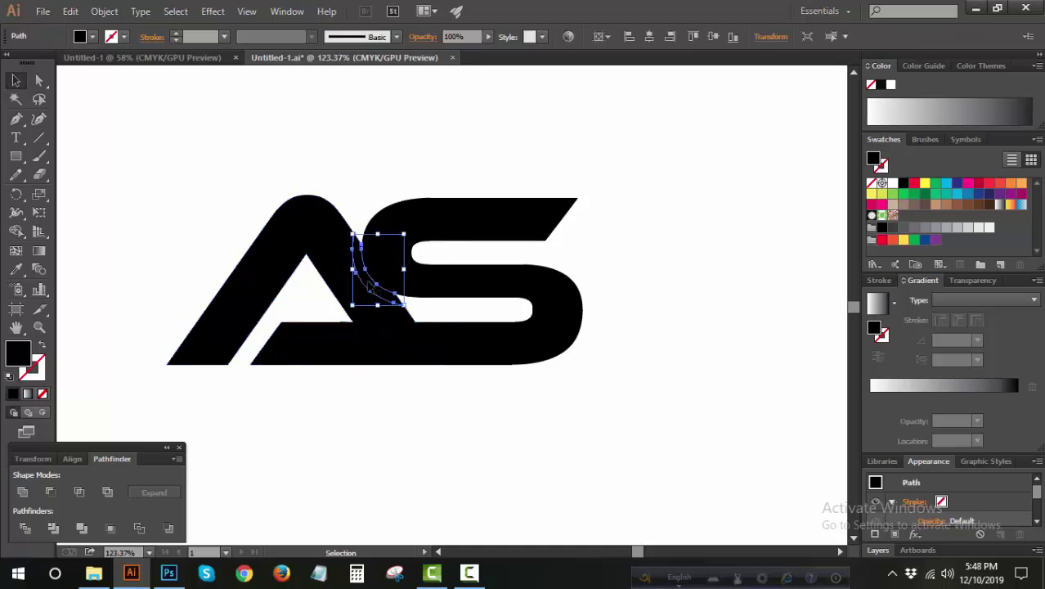
pyautogui.moveTo(372, 291); pyautogui.dragTo(380, 296)
pyautogui.hotkey('ctrl', 'shift', 'a')
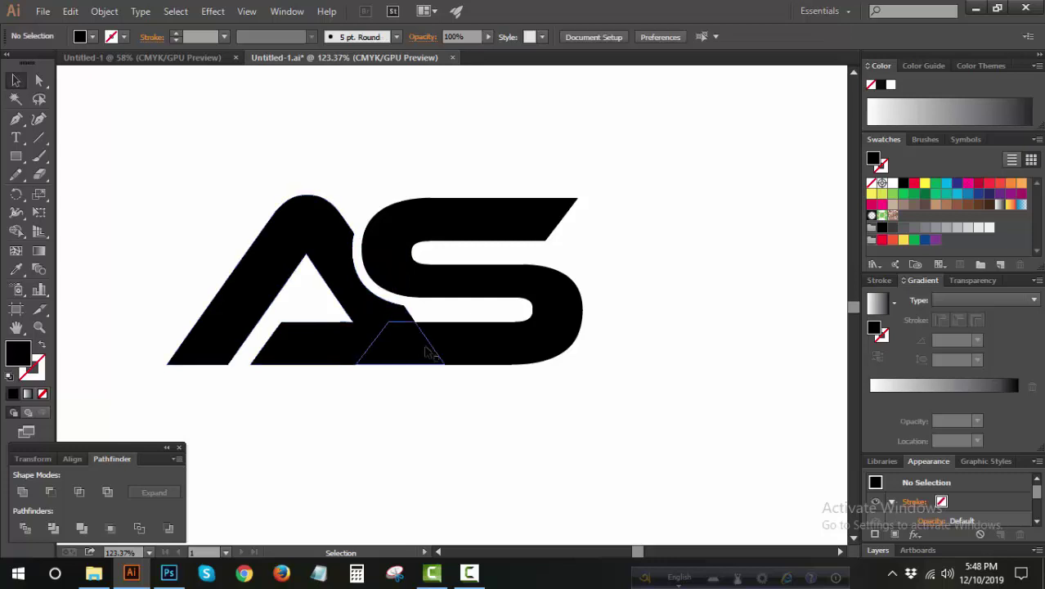
pyautogui.click(439, 343)
pyautogui.press('Delete')
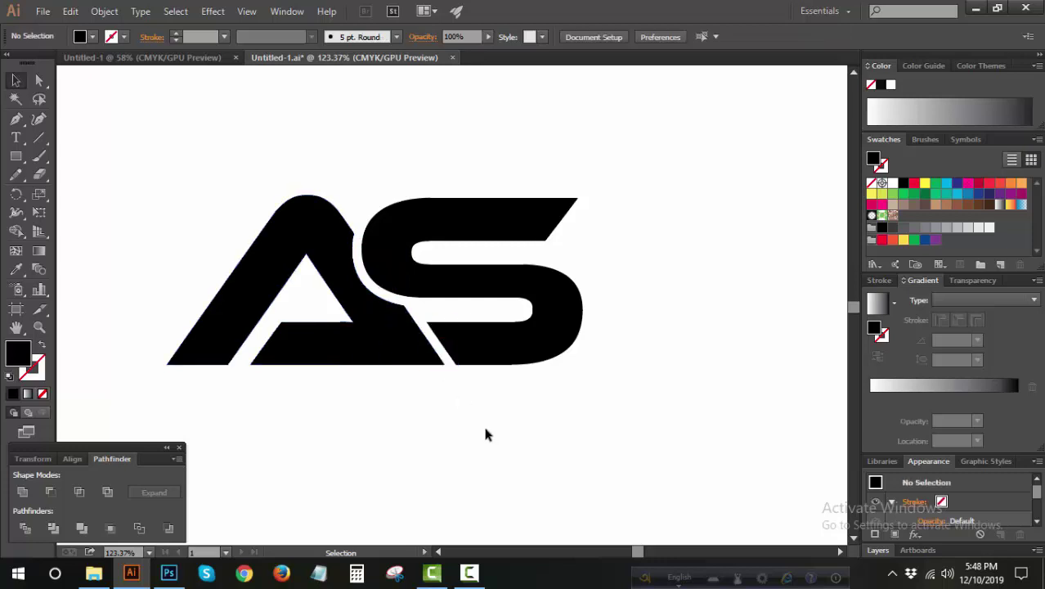
pyautogui.hotkey('ctrl', 'z')
pyautogui.hotkey('ctrl', 'z')
pyautogui.hotkey('ctrl', 'shift', 'a')
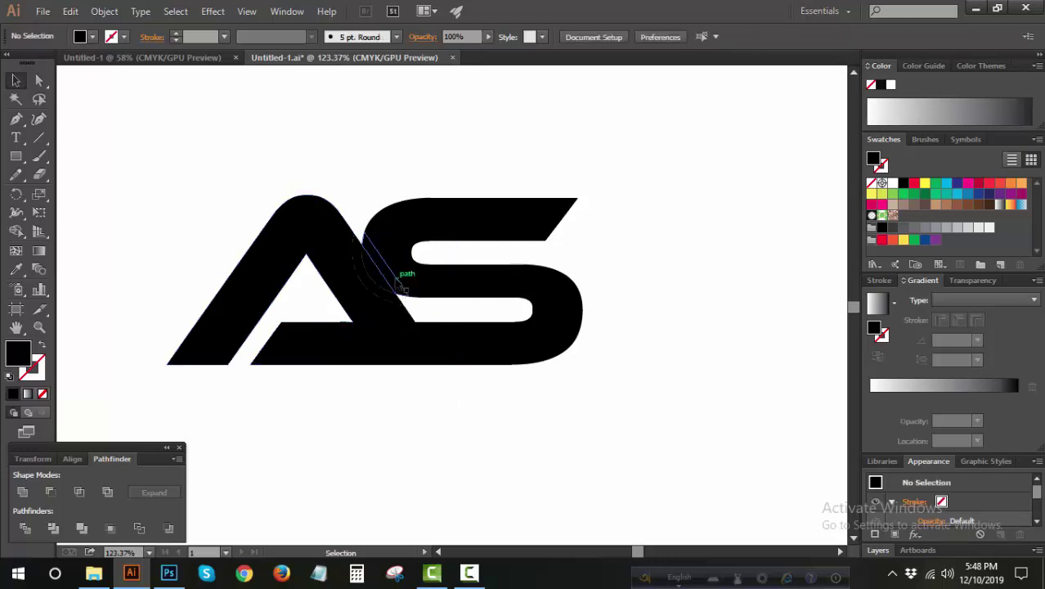
pyautogui.click(401, 282)
pyautogui.hotkey('ctrl', 'shift', 'a')
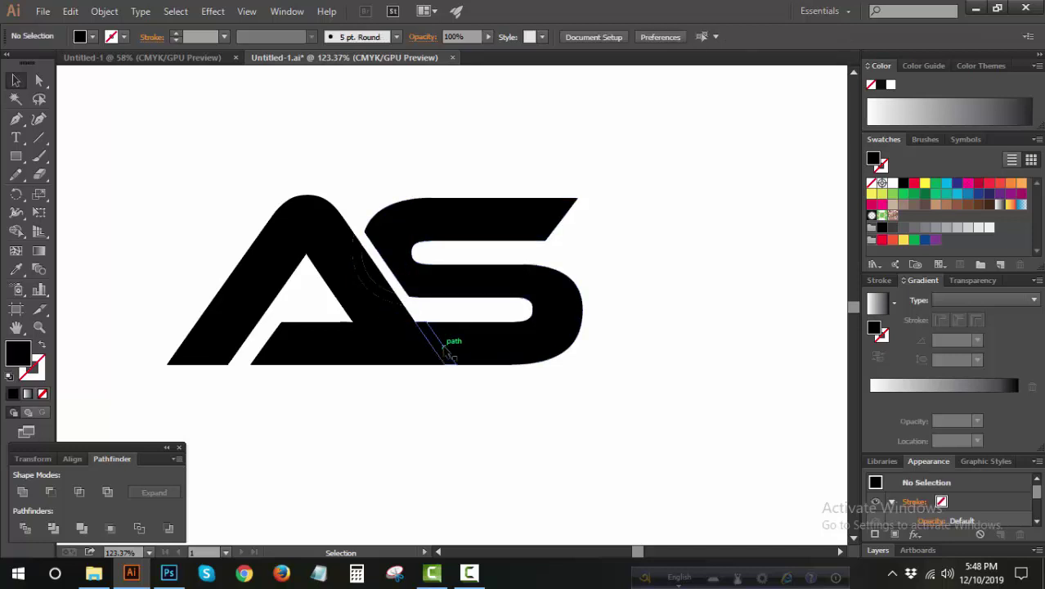
pyautogui.click(445, 347)
pyautogui.press('Delete')
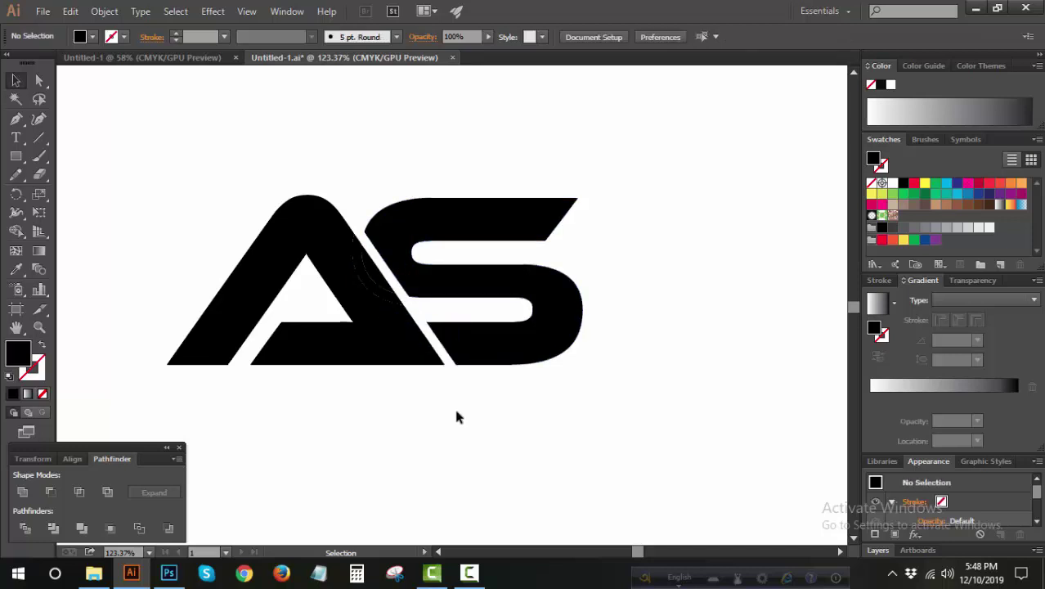
# Draw a helper line, then delete it along with all matching white shapes.
pyautogui.click(39, 138)
pyautogui.moveTo(160, 134); pyautogui.dragTo(93, 161)
pyautogui.press('y')
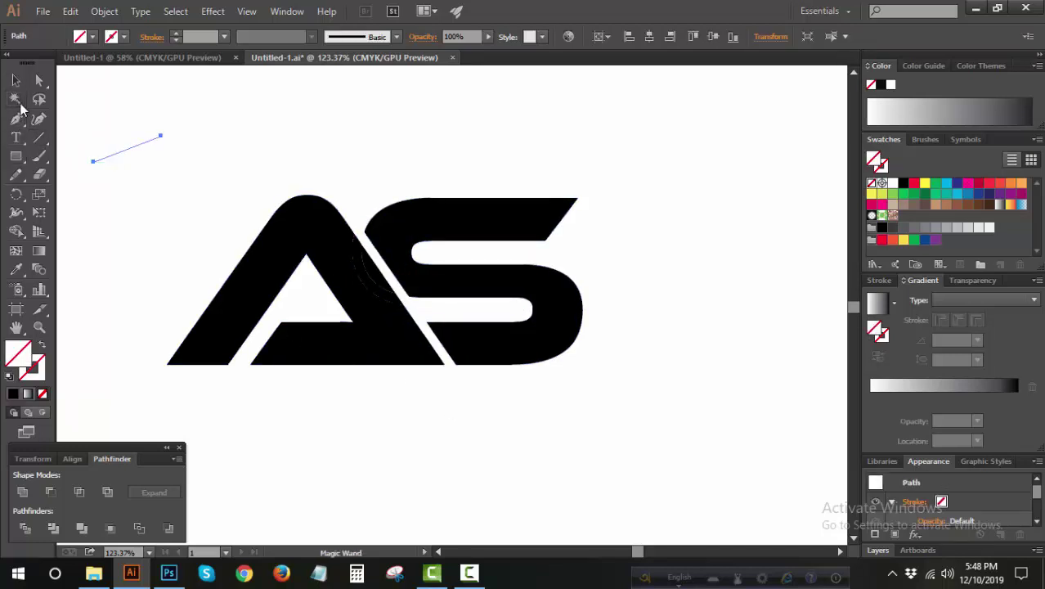
pyautogui.click(140, 154)
pyautogui.press('Delete')
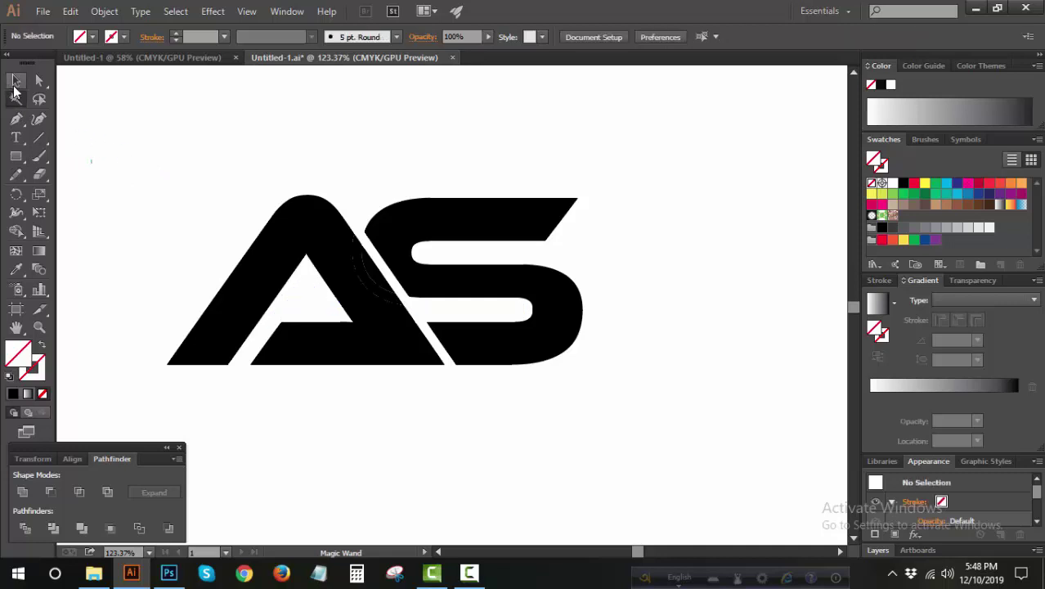
# Select every remaining path of the AS logo.
pyautogui.click(15, 82)
pyautogui.moveTo(135, 156); pyautogui.dragTo(636, 375)
pyautogui.click(637, 372)
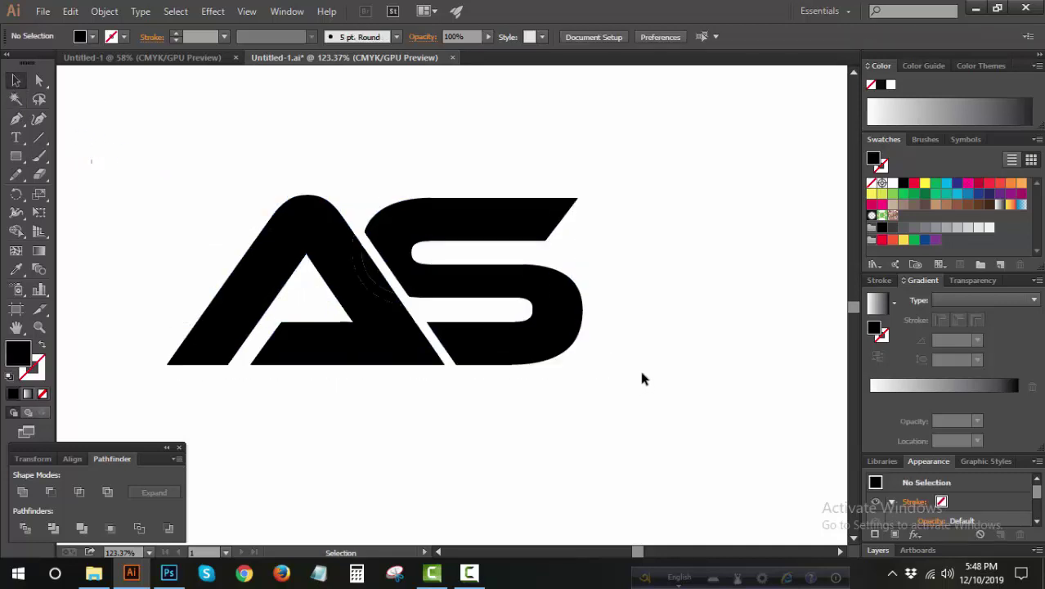
pyautogui.moveTo(145, 153); pyautogui.dragTo(650, 412)
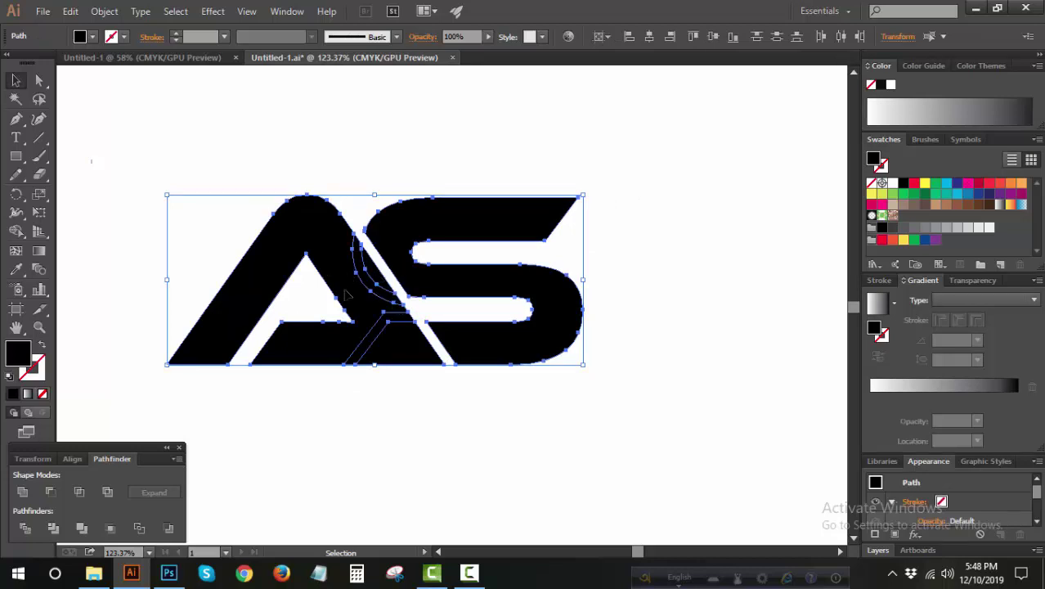
# Merge the selected logo pieces into one shape and recolour the A.
pyautogui.click(22, 493)
pyautogui.click(501, 472)
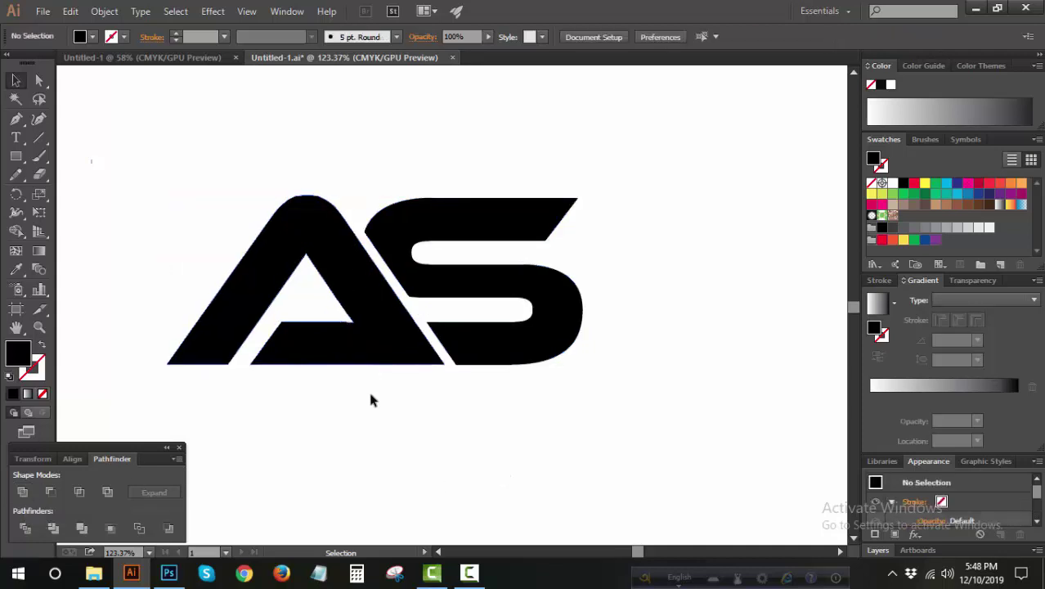
pyautogui.click(38, 79)
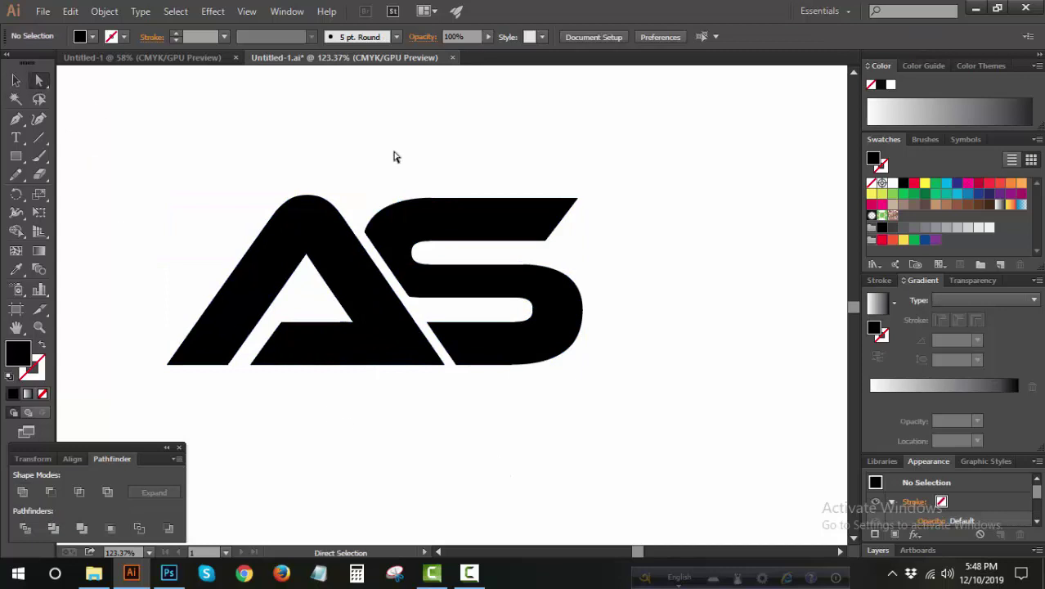
pyautogui.click(346, 264)
pyautogui.click(1021, 183)
pyautogui.click(658, 281)
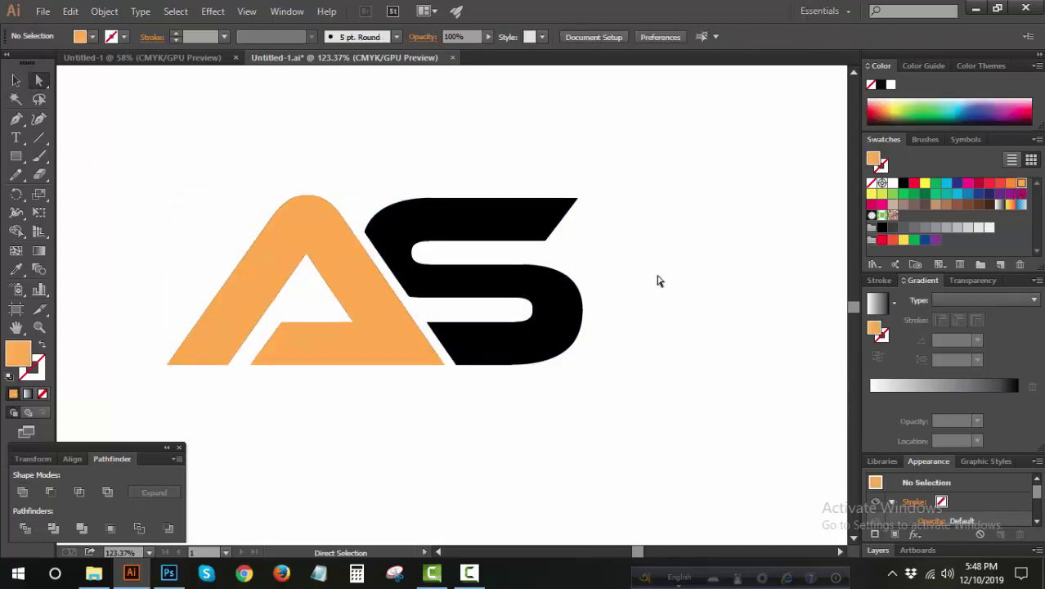
# Fill the S with dark gray and fit the whole artboard in the window.
pyautogui.click(572, 315)
pyautogui.click(979, 183)
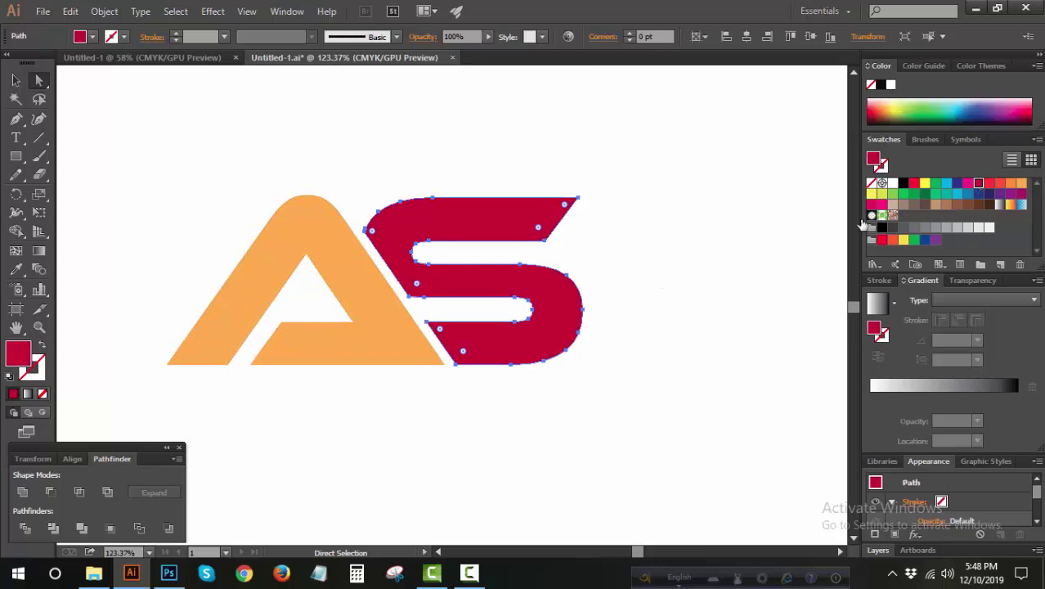
pyautogui.click(621, 257)
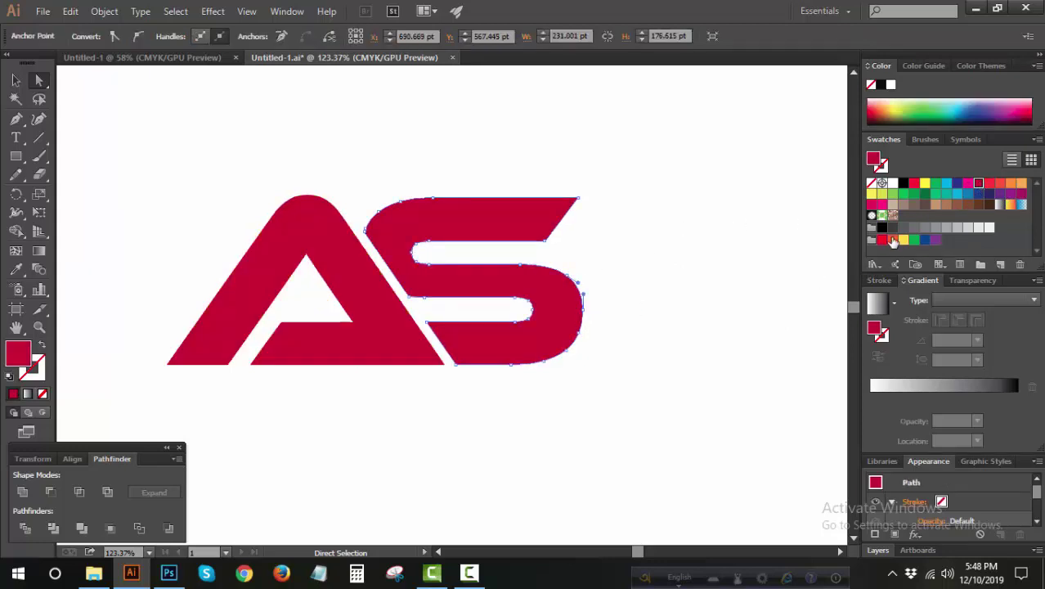
pyautogui.click(892, 228)
pyautogui.click(716, 181)
pyautogui.hotkey('ctrl', '0')
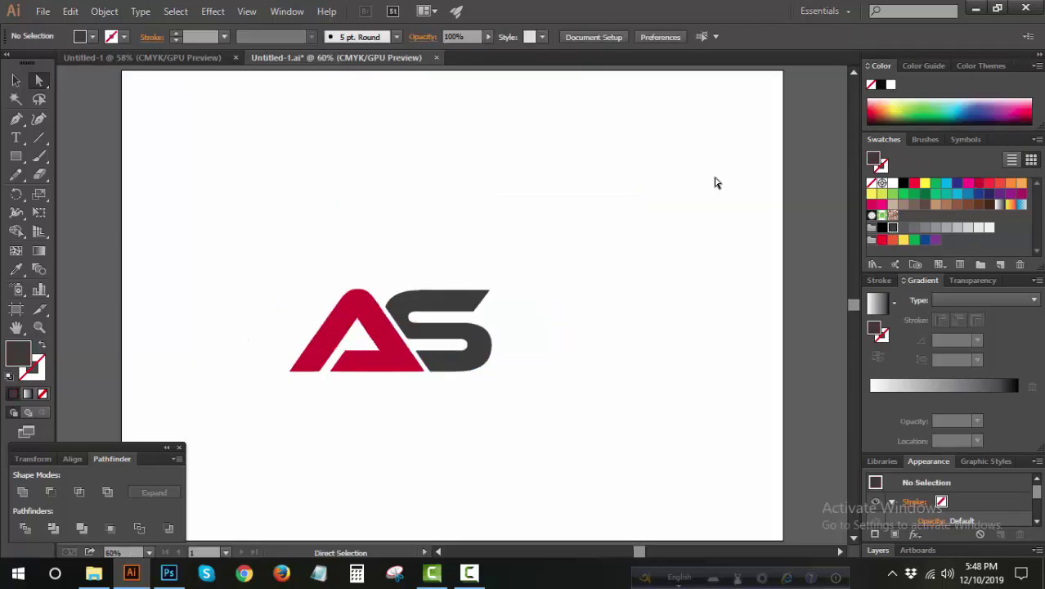
# Center the A and S on the artboard horizontally and vertically.
pyautogui.click(16, 81)
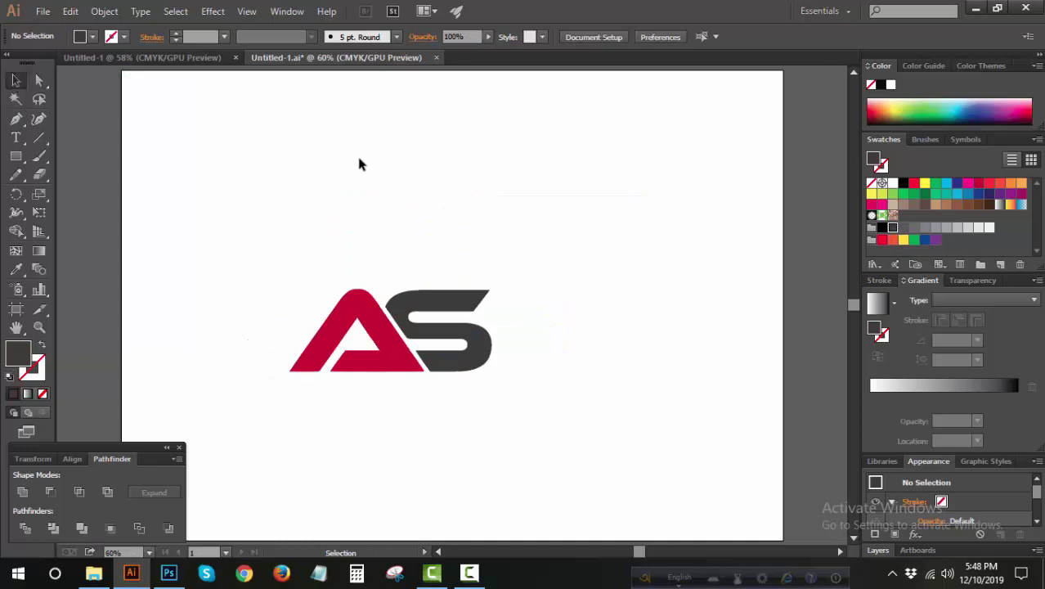
pyautogui.moveTo(361, 161); pyautogui.dragTo(636, 417)
pyautogui.click(649, 37)
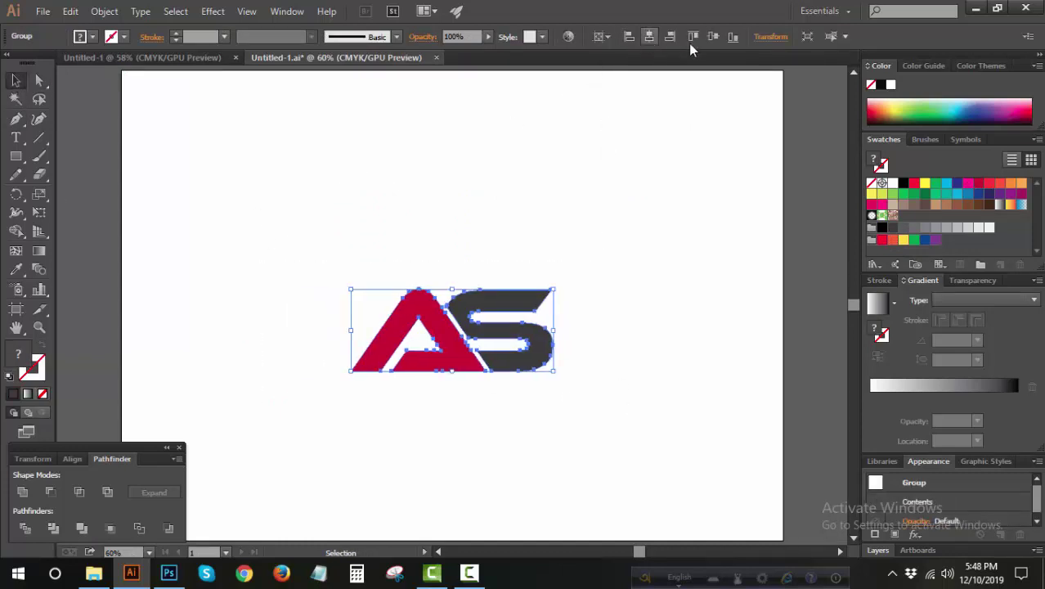
pyautogui.click(710, 37)
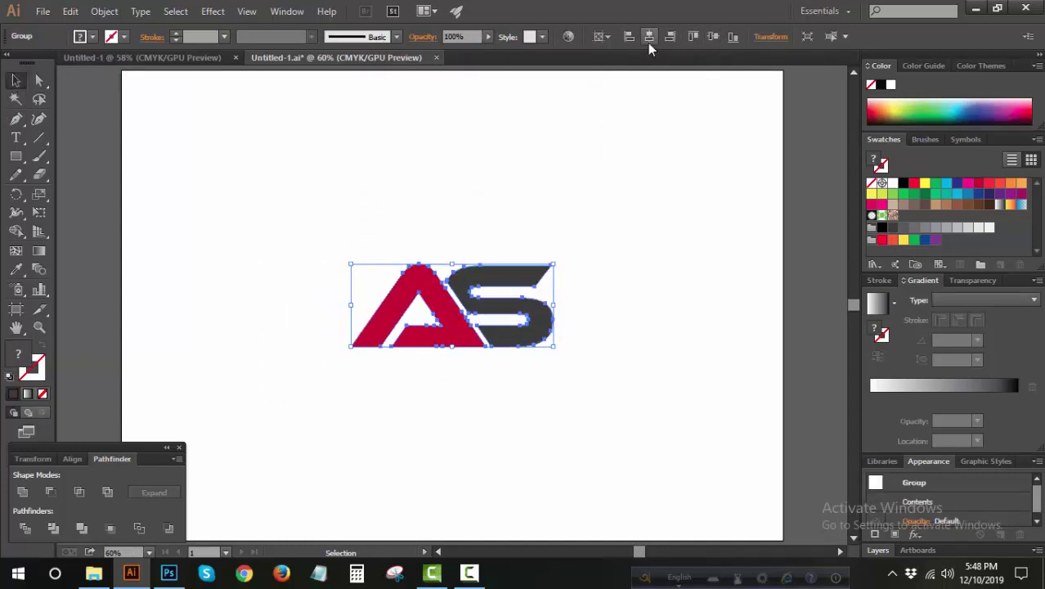
pyautogui.click(642, 72)
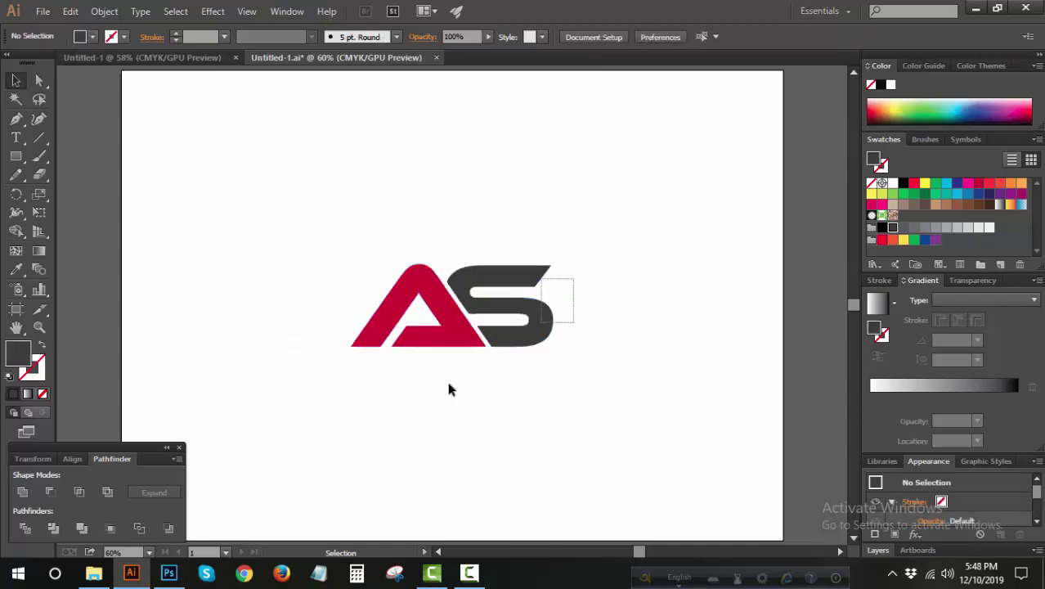
# Check the centred logo's selection, then switch to the '01 Logo Mockup - by PuneDesign.psd' file in Photoshop.
pyautogui.click(500, 325)
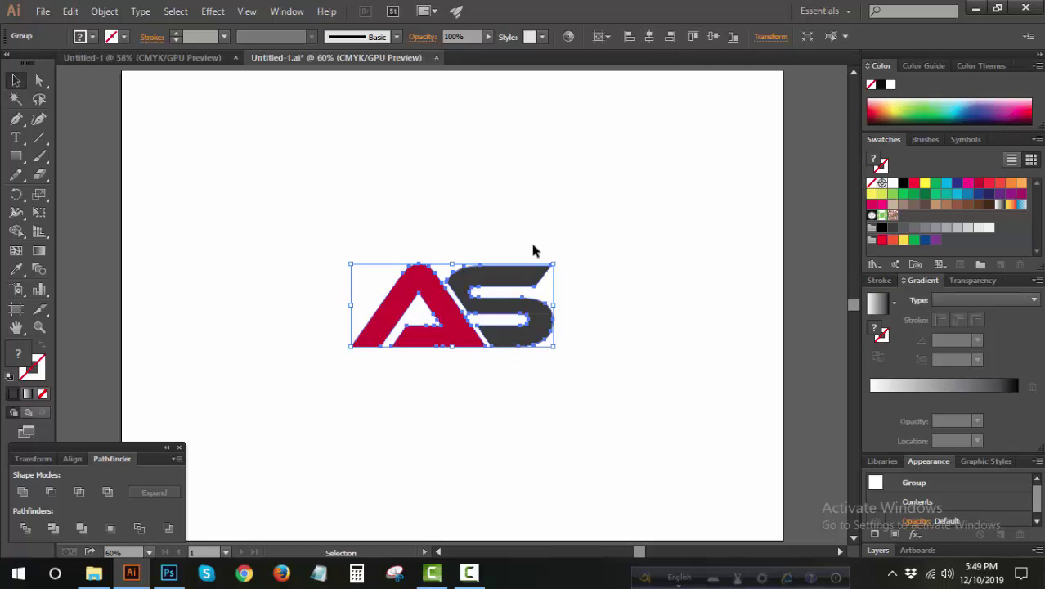
pyautogui.hotkey('ctrl', 'shift', 'a')
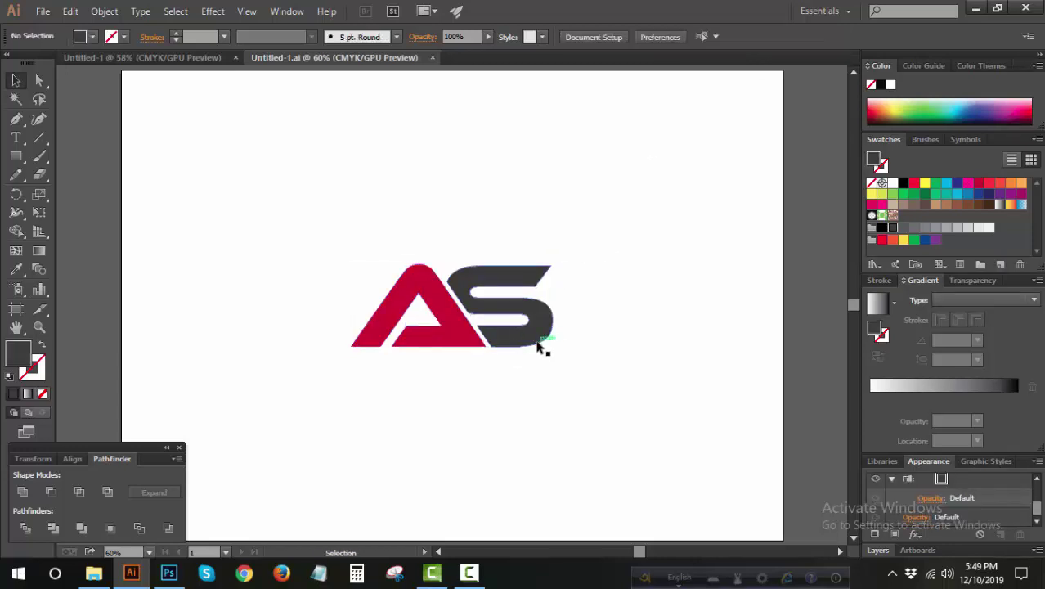
pyautogui.click(540, 343)
pyautogui.click(630, 225)
pyautogui.click(546, 331)
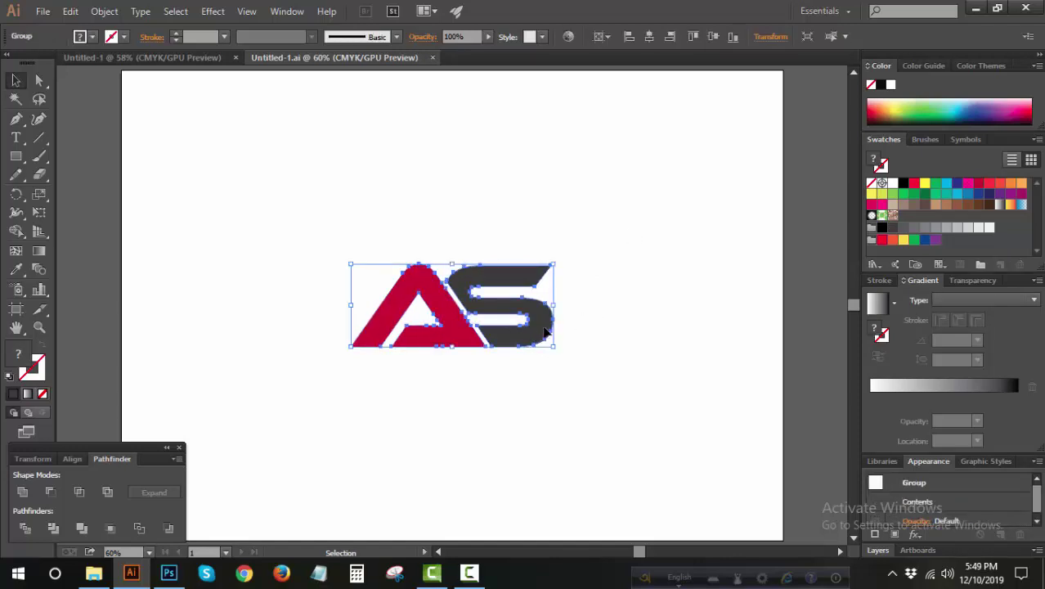
pyautogui.click(601, 303)
pyautogui.press('ctrl')
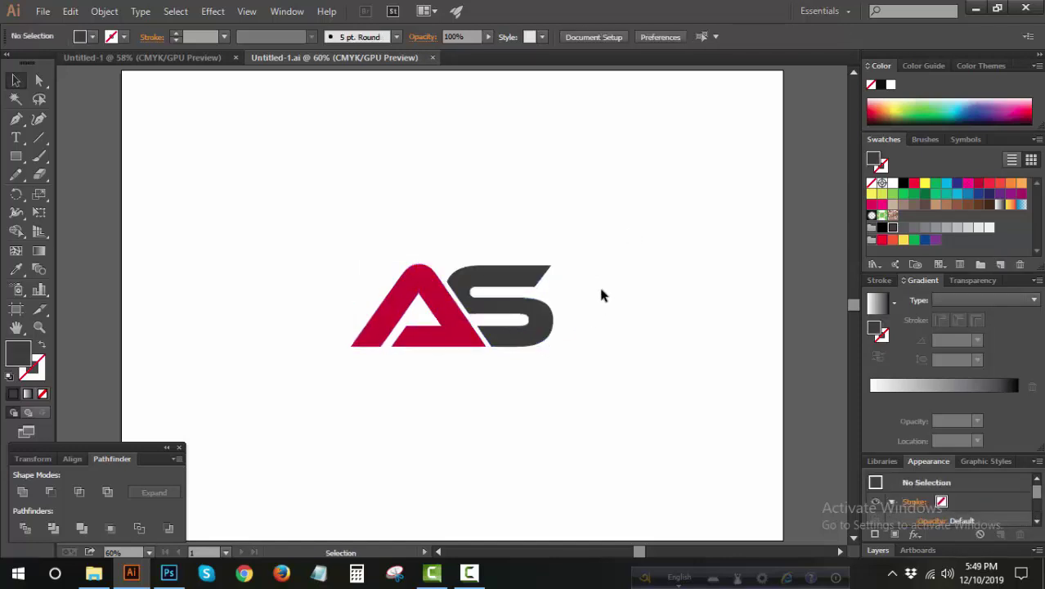
pyautogui.moveTo(611, 207); pyautogui.dragTo(397, 401)
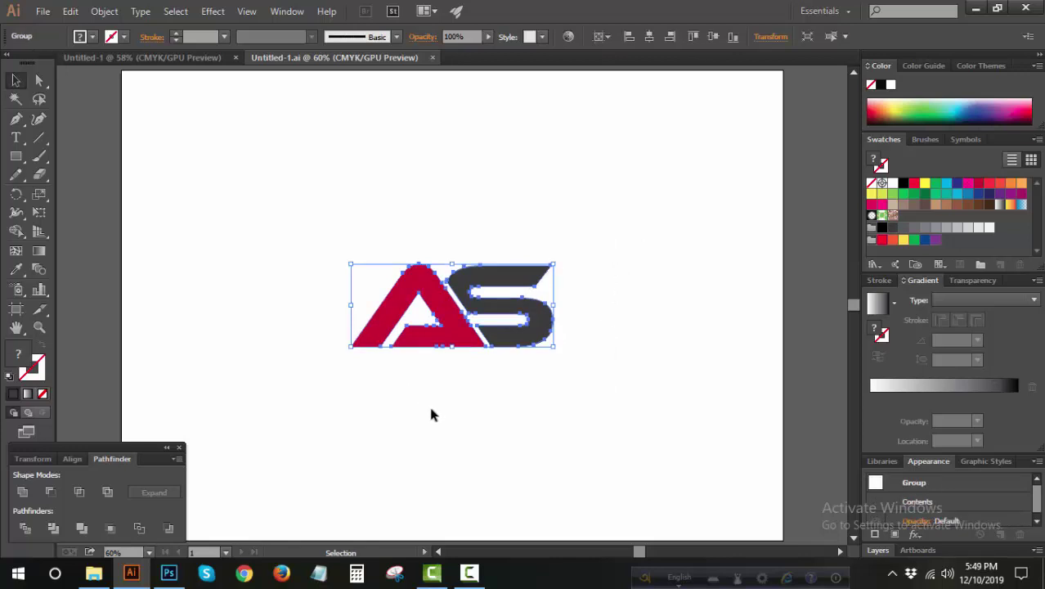
pyautogui.click(429, 406)
pyautogui.click(470, 322)
pyautogui.click(373, 194)
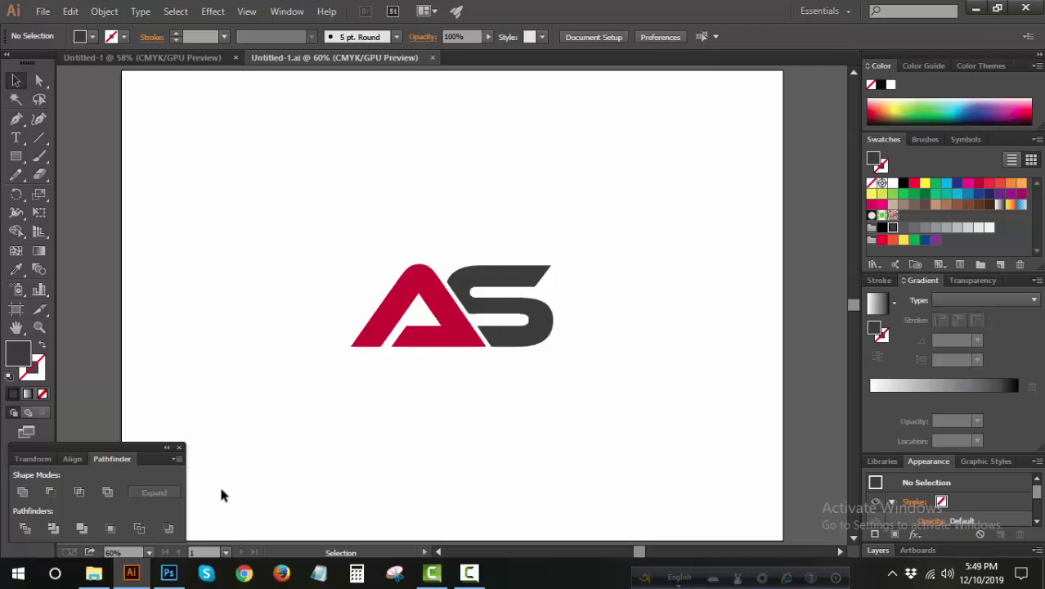
pyautogui.click(169, 572)
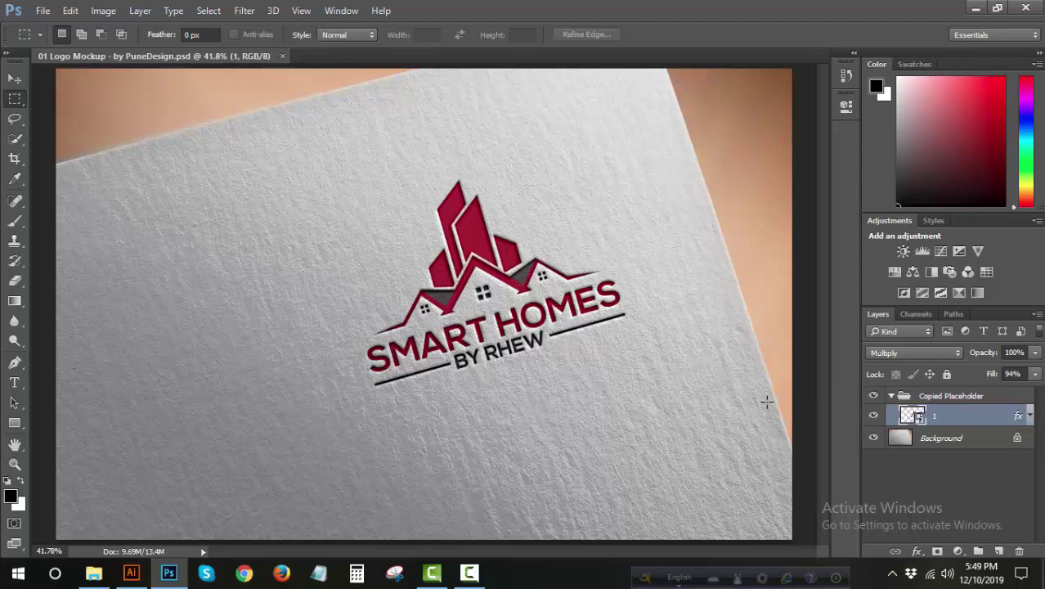
# Open the placeholder smart object's contents and delete the Smart Homes by Rhew logo layer.
pyautogui.doubleClick(909, 417)
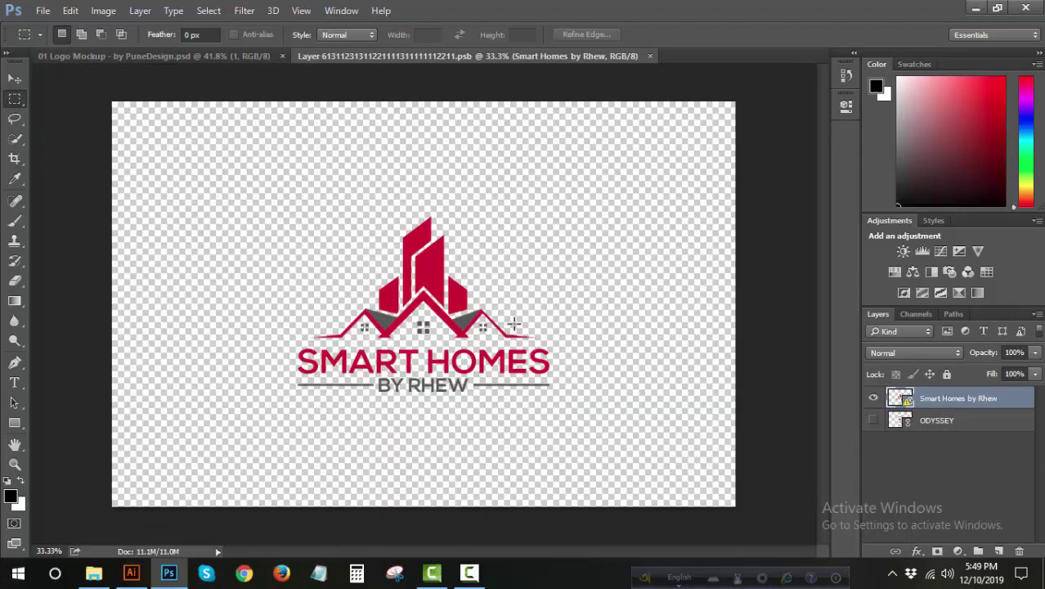
pyautogui.press('Delete')
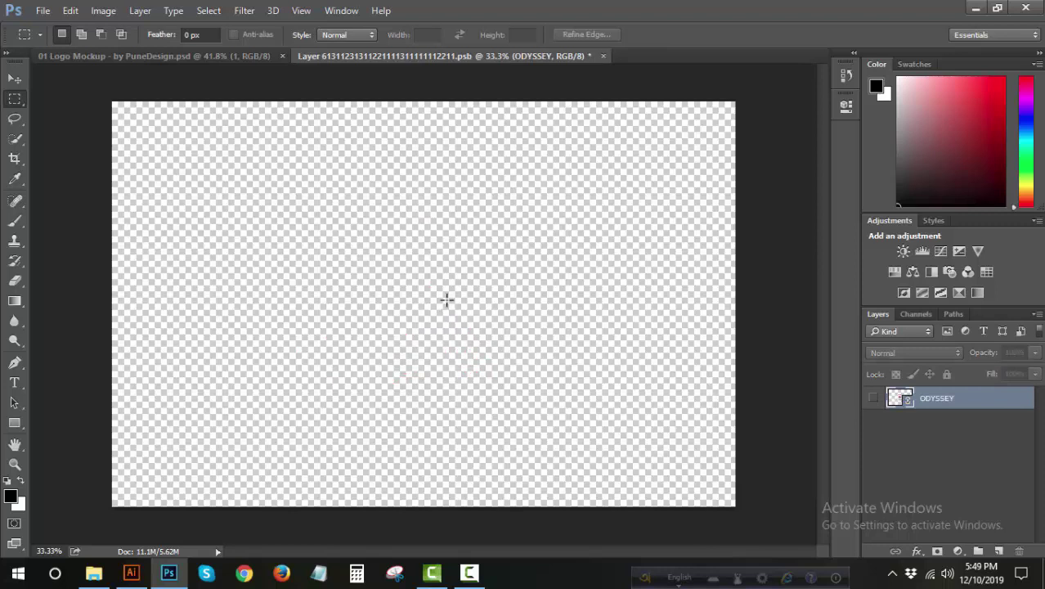
# Place the Untitled-1 AS lettermark from the youtube logo video > as folder as a linked smart object.
pyautogui.click(43, 13)
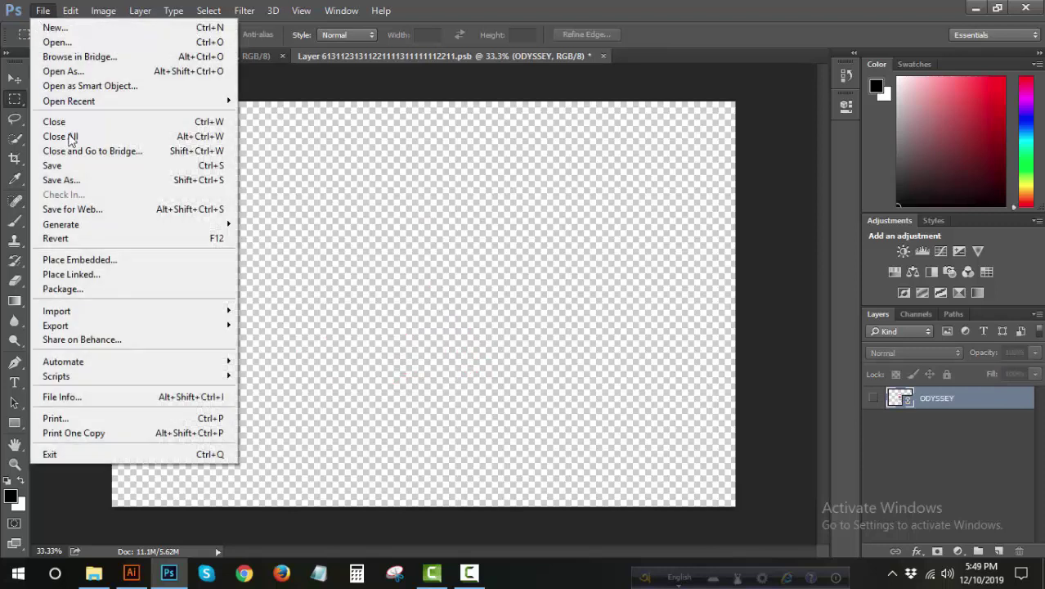
pyautogui.click(83, 275)
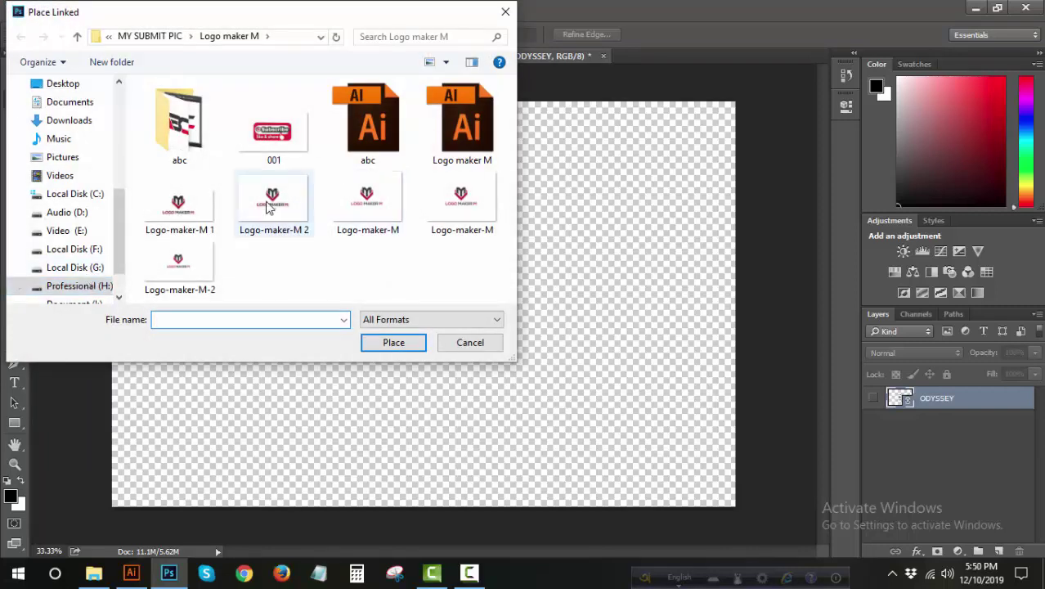
pyautogui.scroll(3, 64, 191)
pyautogui.scroll(4, 63, 186)
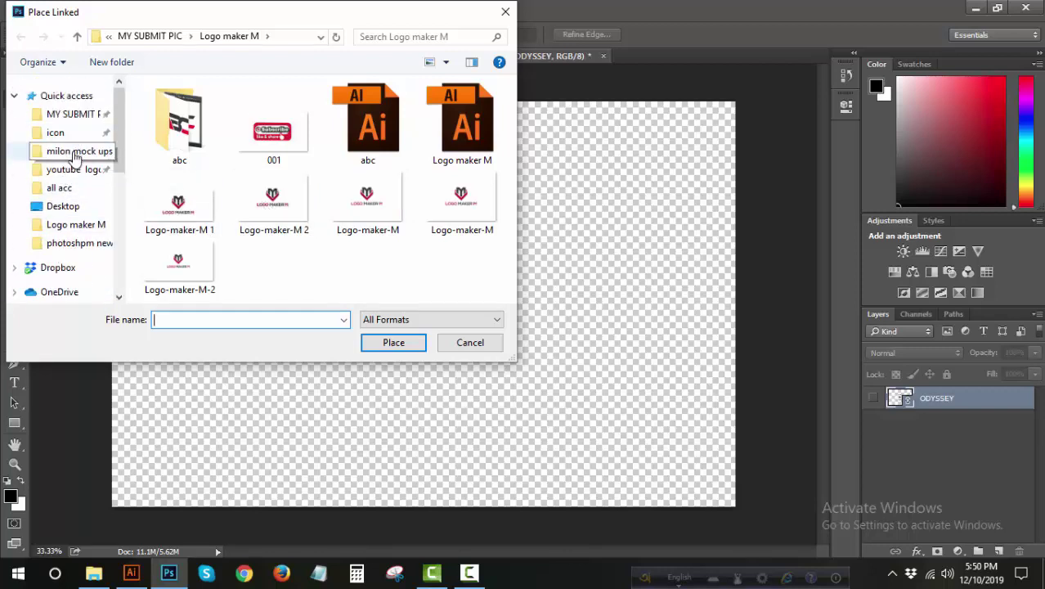
pyautogui.click(88, 168)
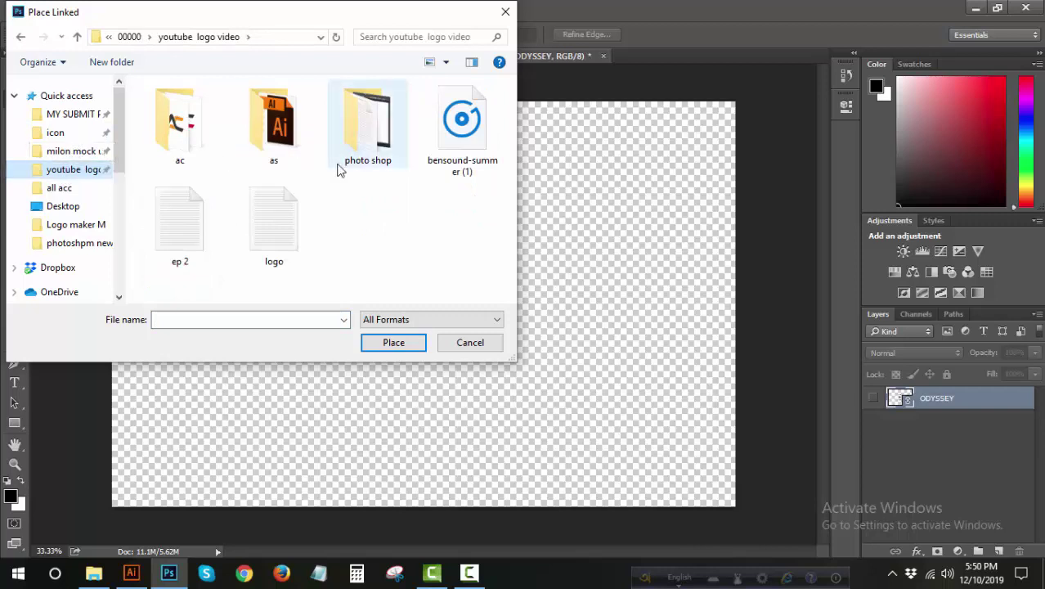
pyautogui.doubleClick(278, 137)
pyautogui.doubleClick(167, 115)
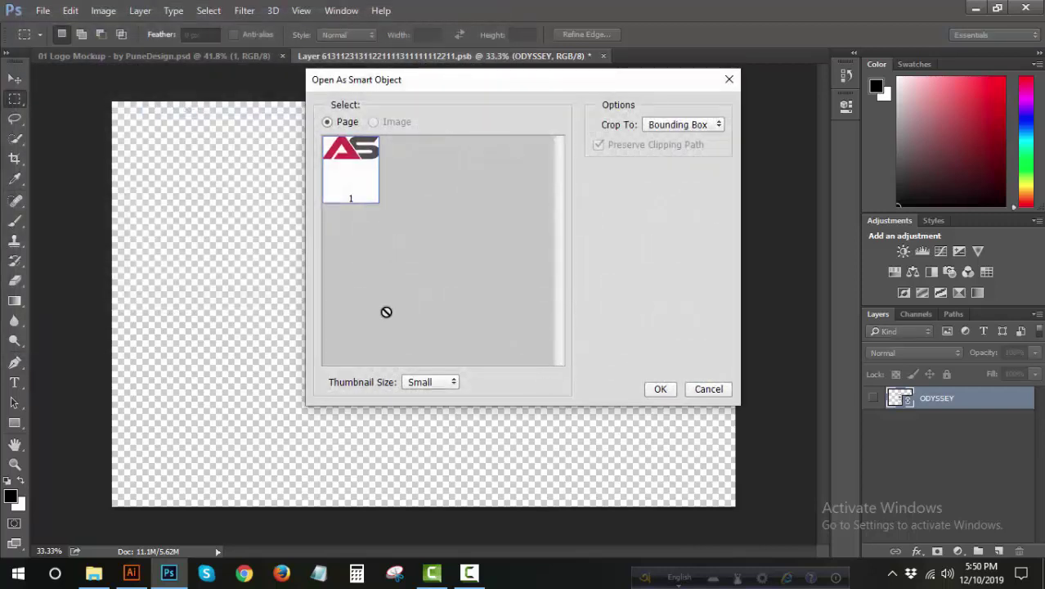
pyautogui.click(660, 389)
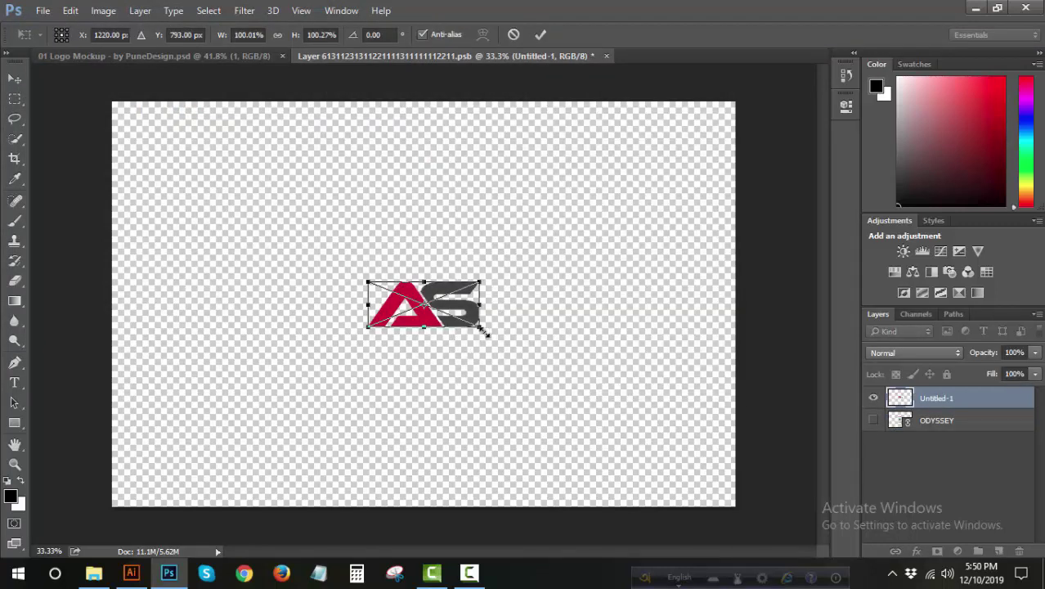
# Scale the placed AS logo to about 203%, commit it, and save the smart object contents.
pyautogui.moveTo(484, 331); pyautogui.dragTo(532, 382)
pyautogui.hotkey('ctrl', 's')
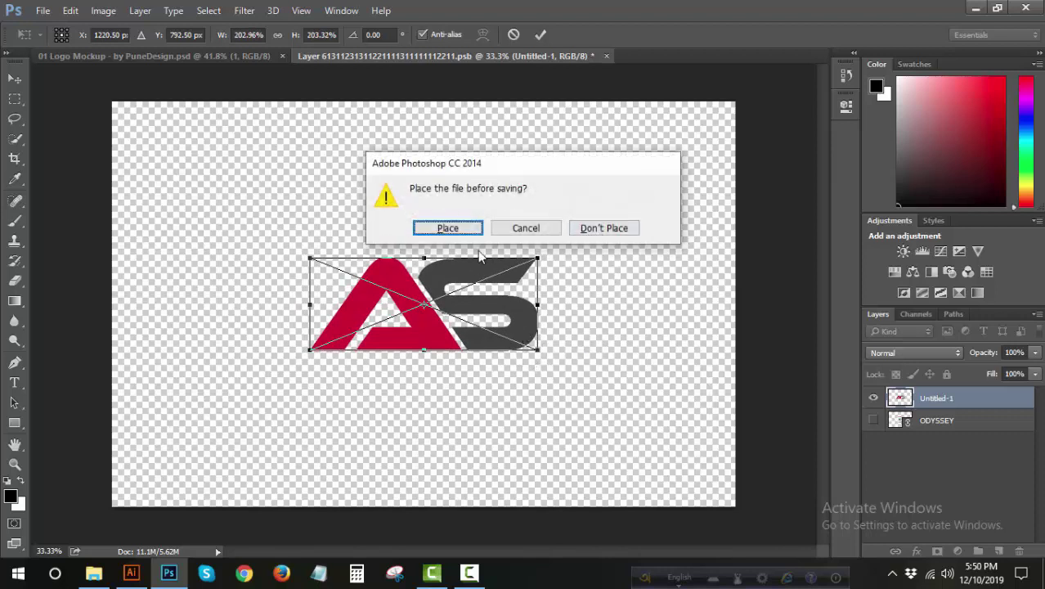
pyautogui.click(455, 230)
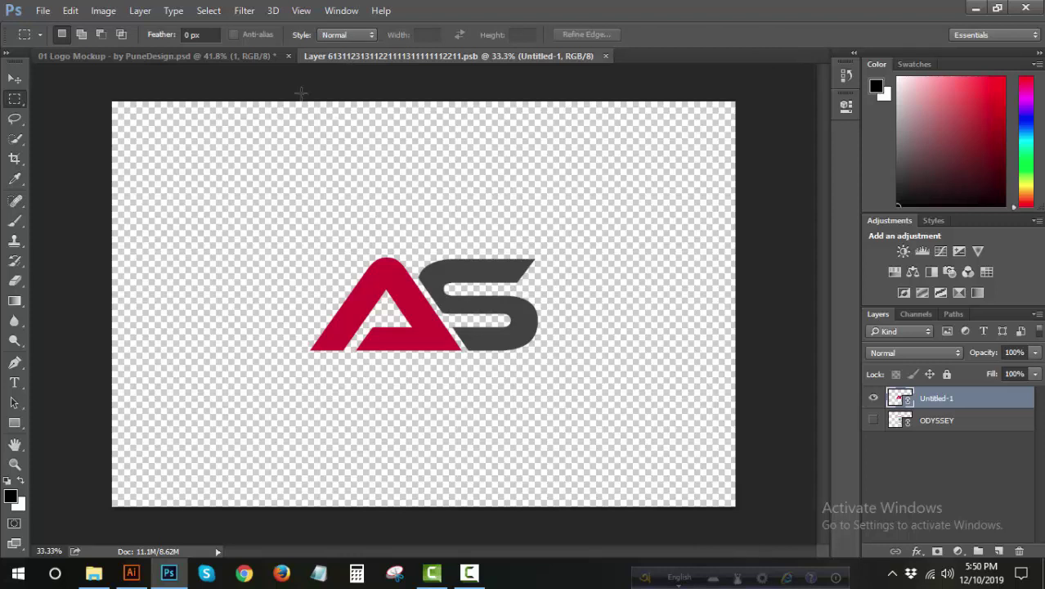
# Switch to the 01 Logo Mockup document to view the AS logo on the paper.
pyautogui.click(245, 58)
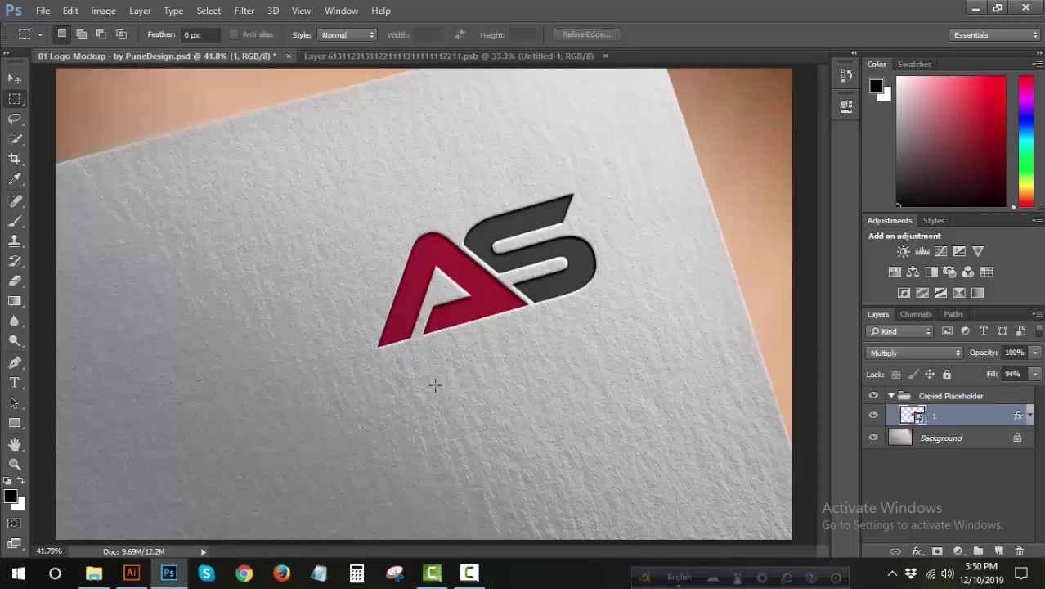